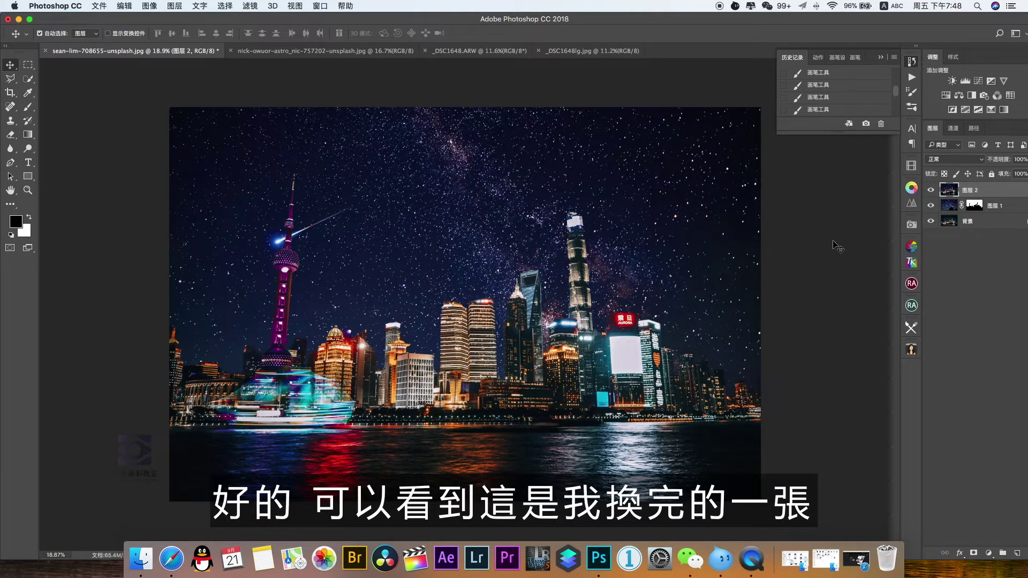
# - Show only the background layer of the Shanghai skyline image by hiding all other layers
pyautogui.keyDown('alt'); pyautogui.click(931, 222); pyautogui.keyUp('alt')
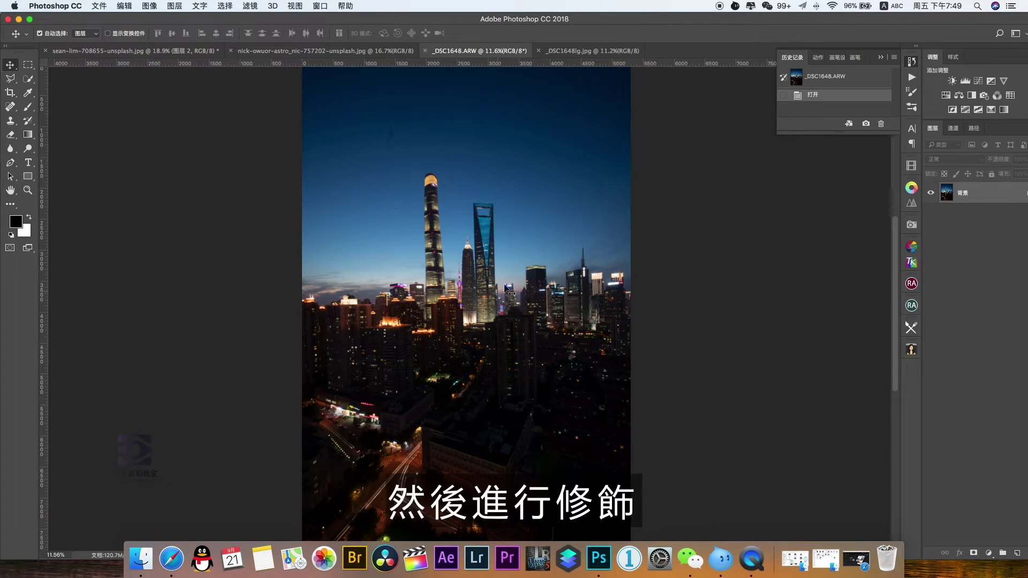
# - Compare the original night photo _DSC1648.ARW with its retouched version _DSC1648lg.jpg
pyautogui.click(591, 51)
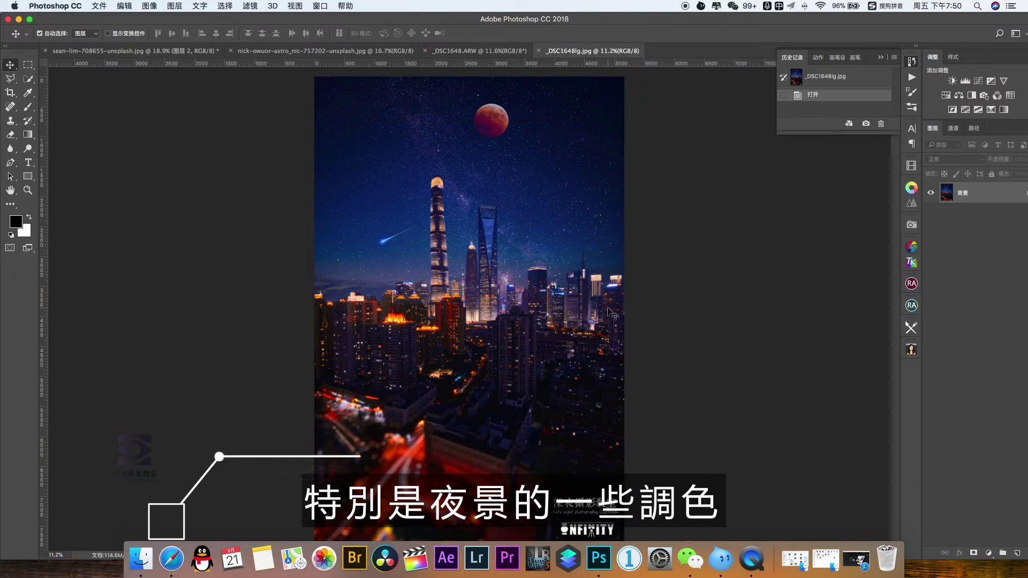
pyautogui.click(474, 51)
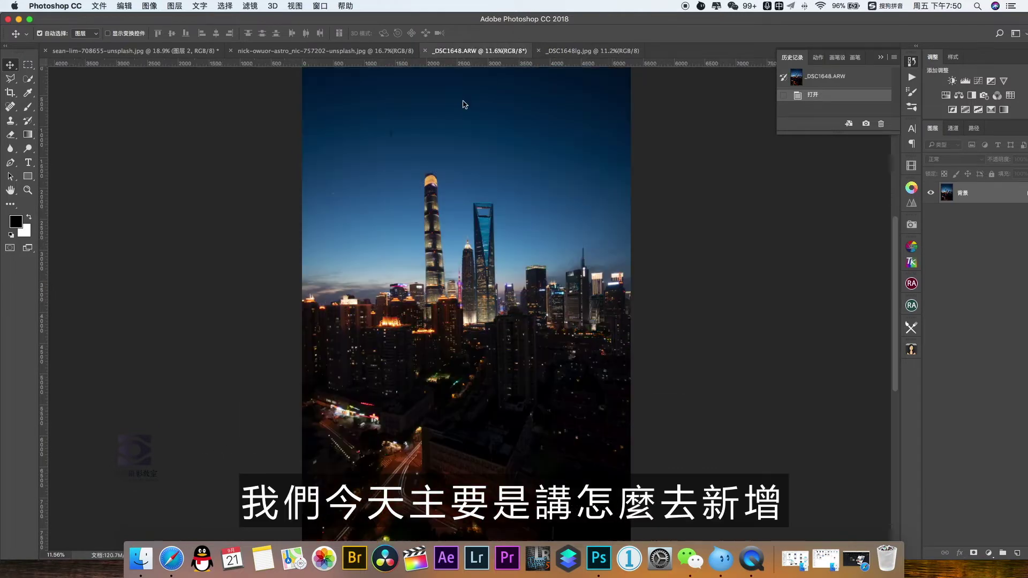
pyautogui.click(564, 50)
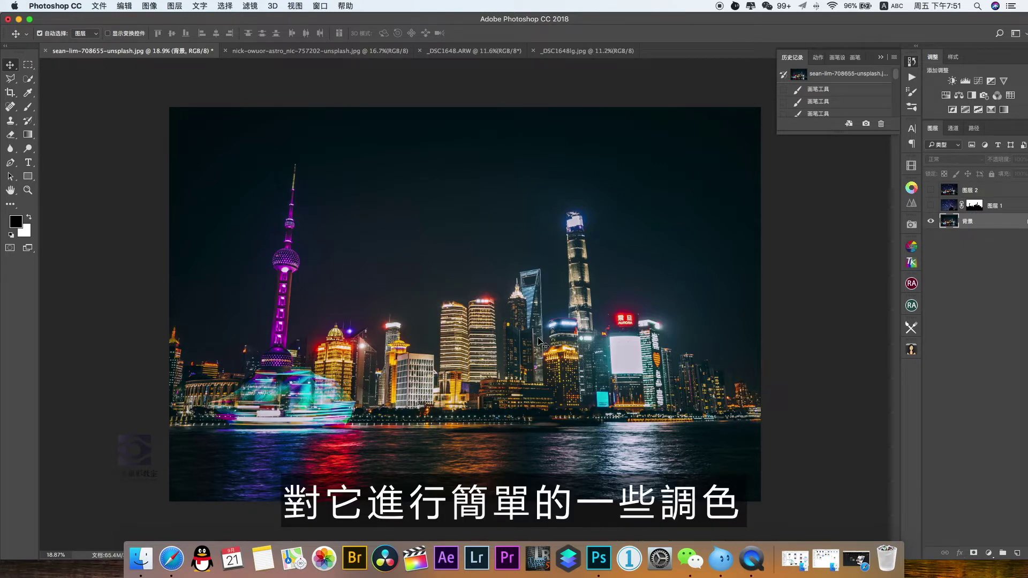
# - Apply Color Balance to the skyline background's midtones with magenta–green at -26 and yellow–blue at +26
pyautogui.press('super+b')
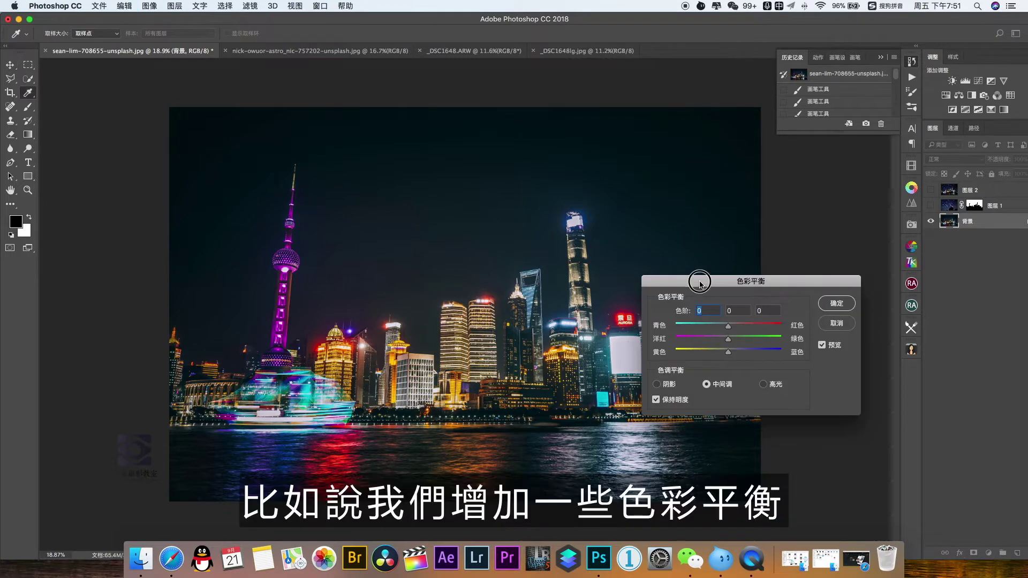
pyautogui.moveTo(693, 279); pyautogui.dragTo(690, 302)
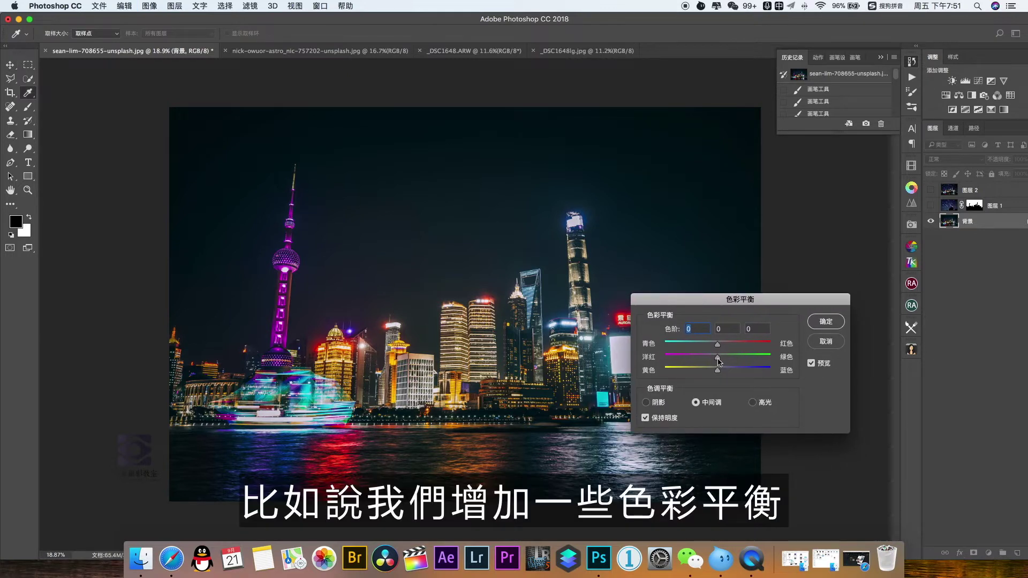
pyautogui.moveTo(718, 358)
pyautogui.mouseDown()
pyautogui.moveTo(704, 358)
pyautogui.moveTo(731, 370)
pyautogui.mouseUp()
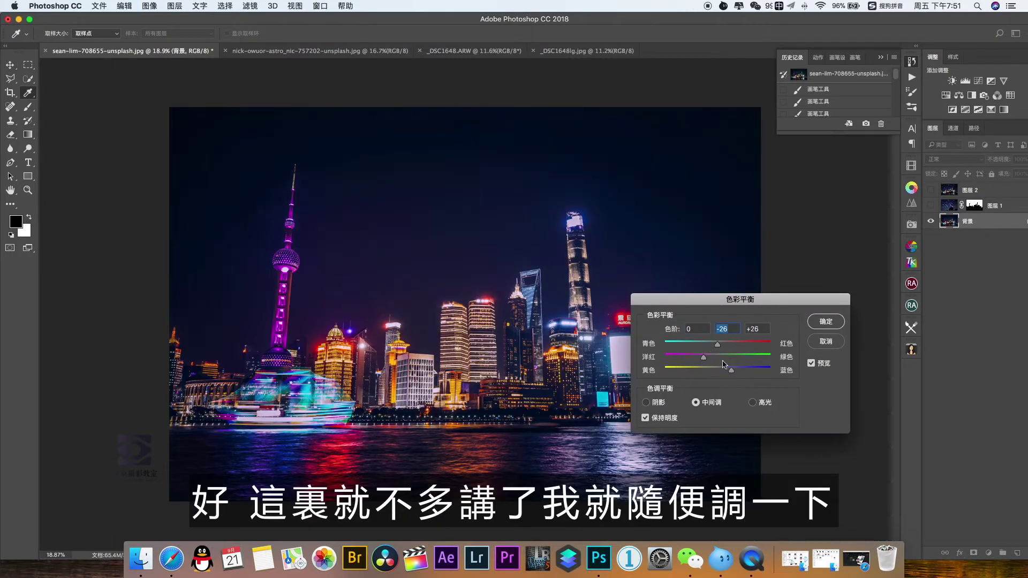
pyautogui.press('Return')
# - Strengthen the background's contrast with a slight S-shaped RGB curve, mapping input 192 to output 202, and compare before and after in the history
pyautogui.press('super+m')
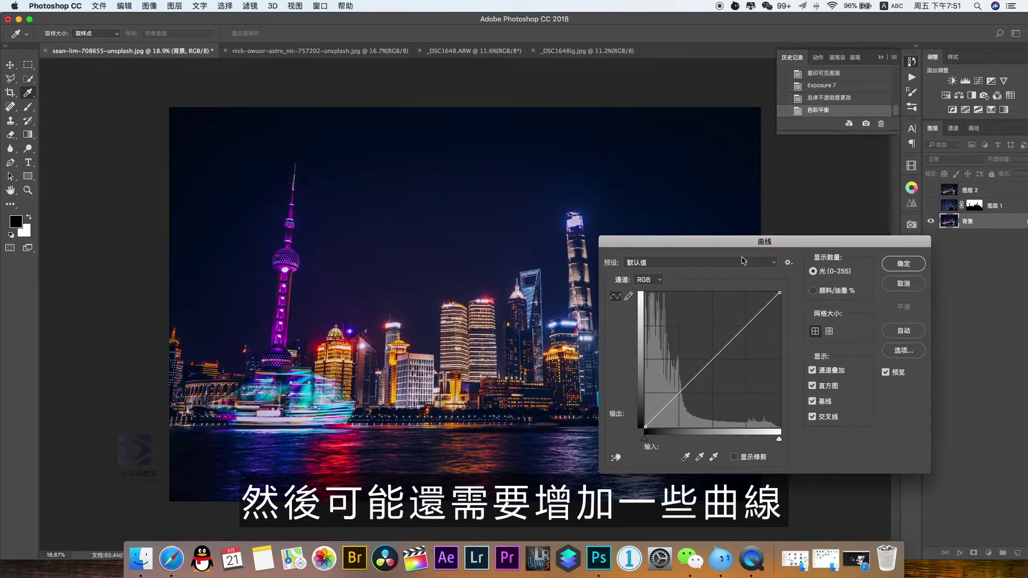
pyautogui.click(748, 324)
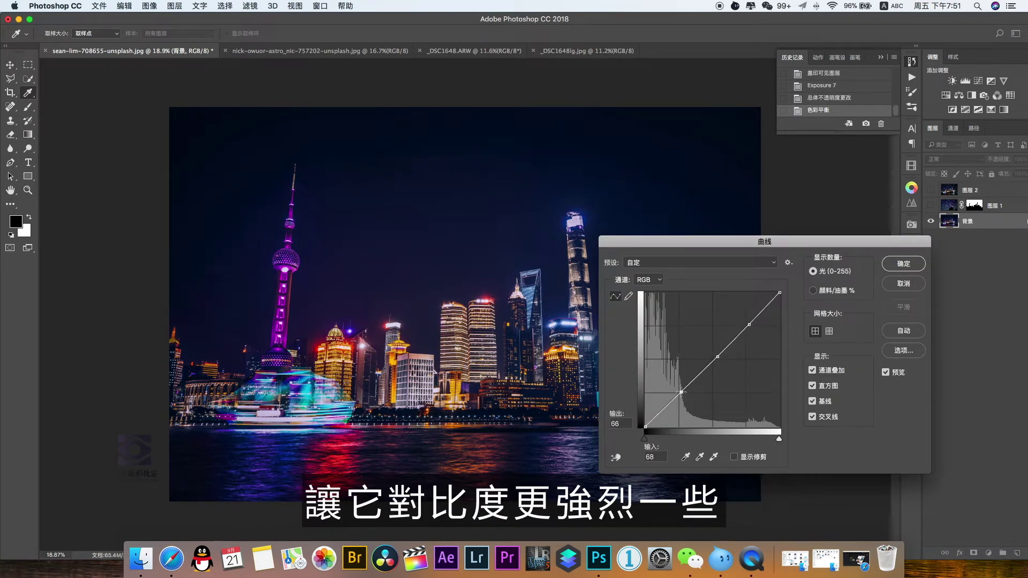
pyautogui.moveTo(680, 392); pyautogui.dragTo(682, 396)
pyautogui.moveTo(749, 325); pyautogui.dragTo(746, 320)
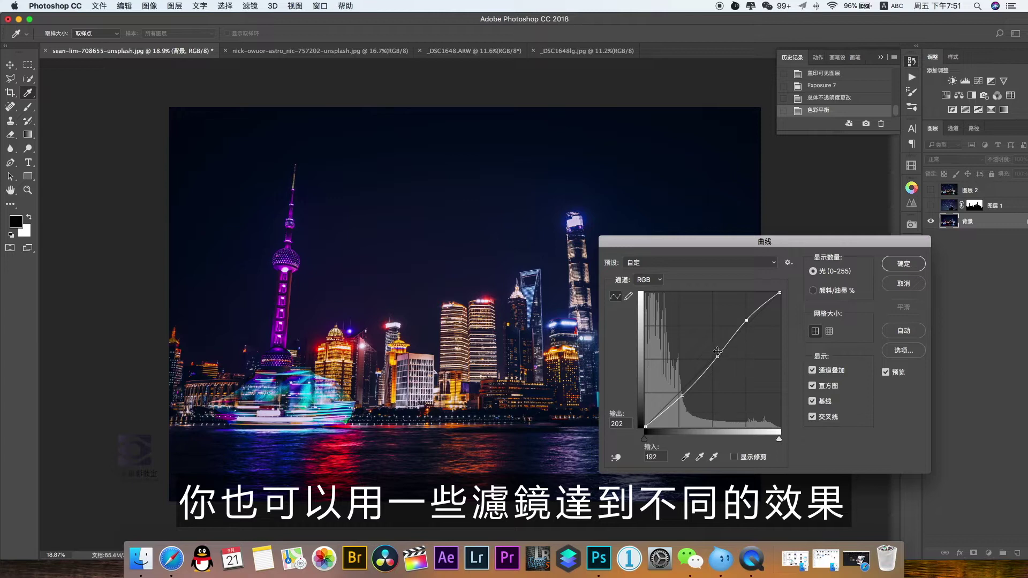
pyautogui.press('Return')
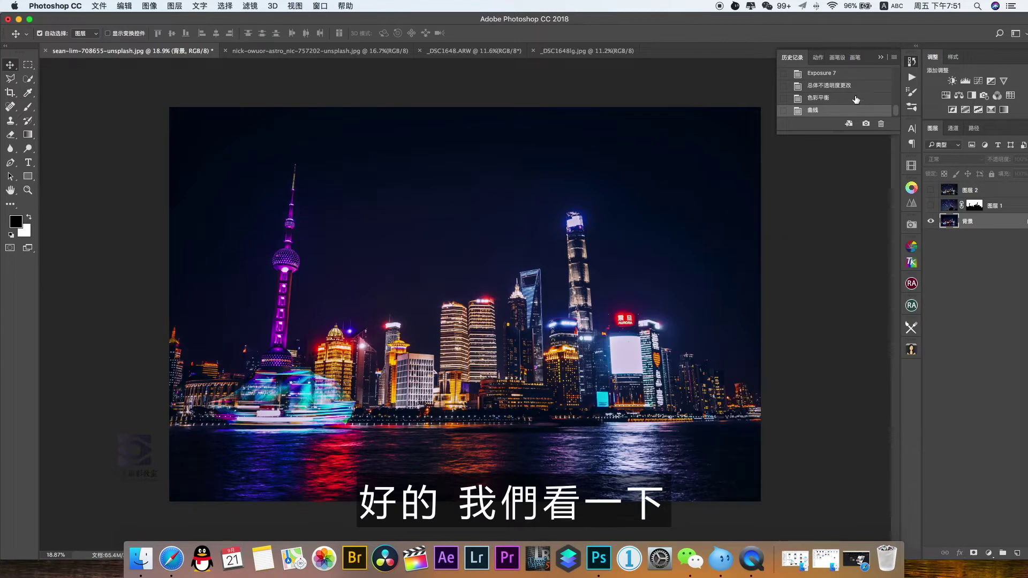
pyautogui.click(853, 88)
pyautogui.click(838, 108)
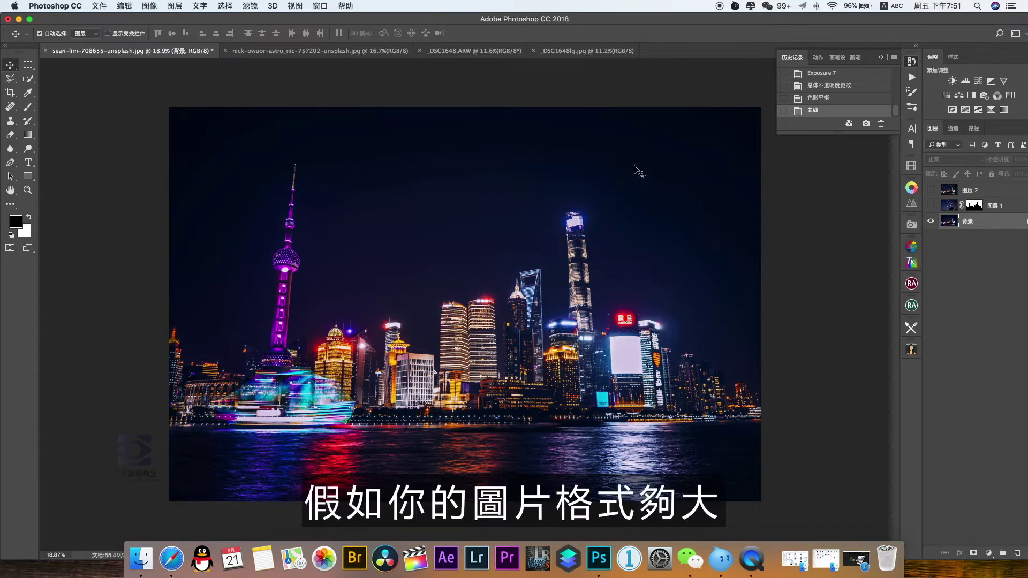
# - Switch to the starry-sky image nick-owuor-astro_nic-757202-unsplash.jpg and examine its Milky Way, red moon and meteor up close
pyautogui.scroll(1, 668, 212)
pyautogui.scroll(1, 668, 212)
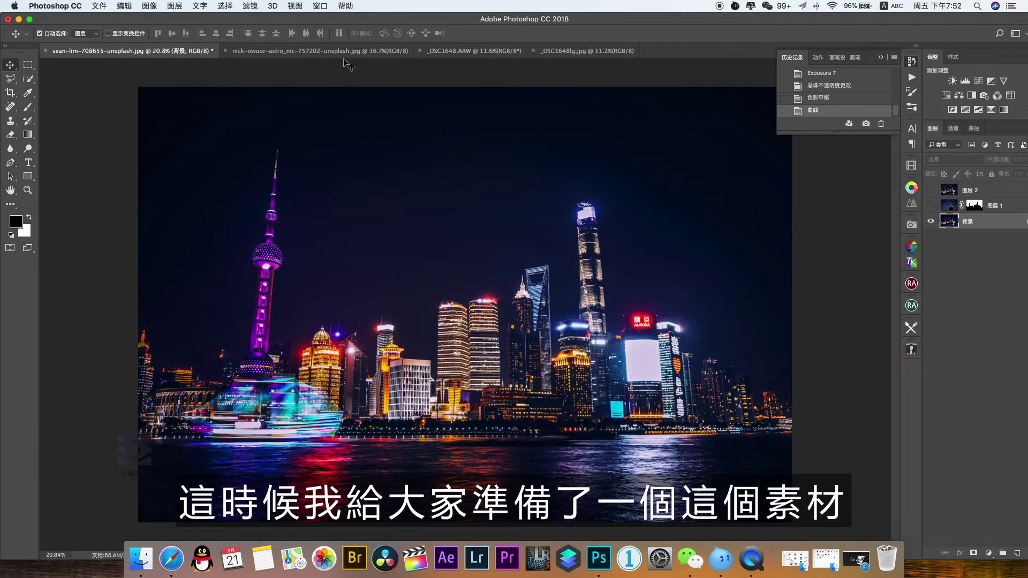
pyautogui.click(345, 52)
pyautogui.scroll(10, 535, 282)
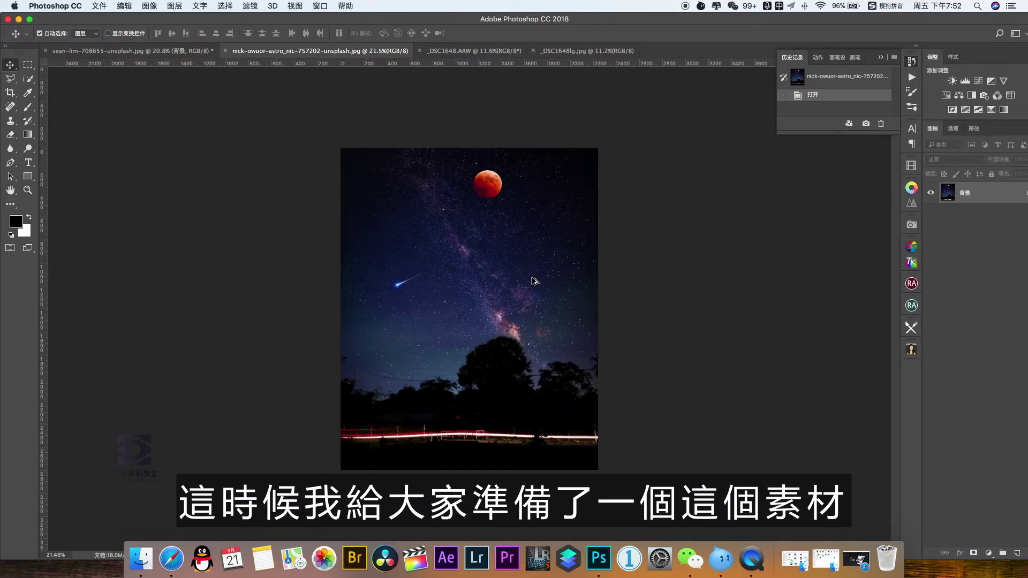
pyautogui.scroll(-4, 535, 280)
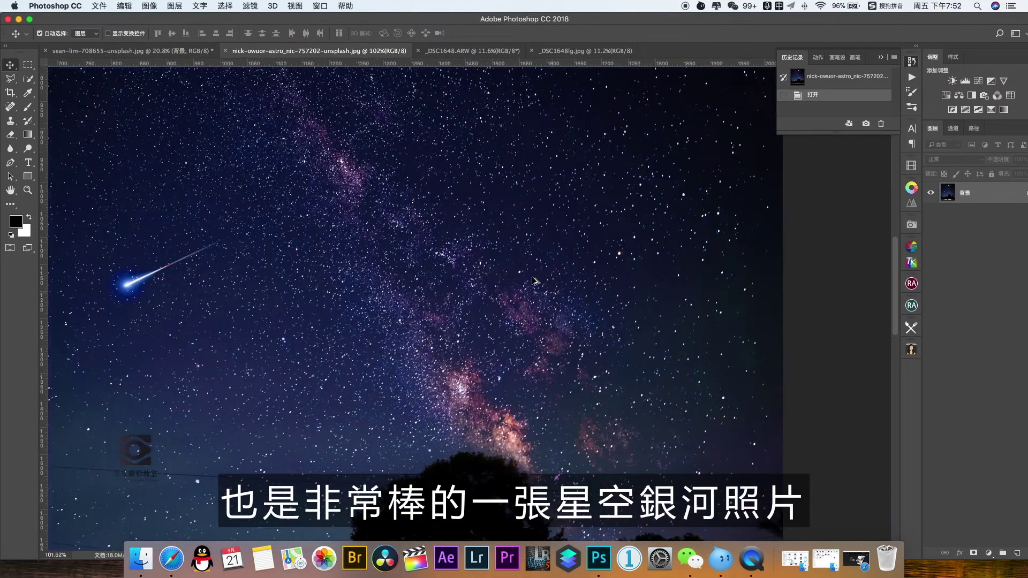
pyautogui.scroll(-3, 534, 280)
pyautogui.scroll(6, 504, 150)
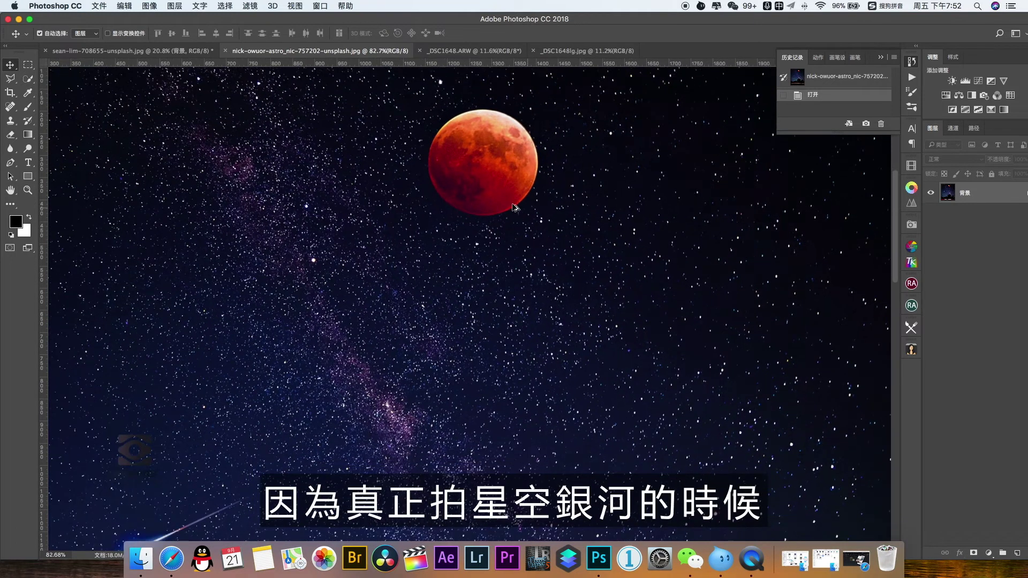
pyautogui.scroll(-3, 538, 174)
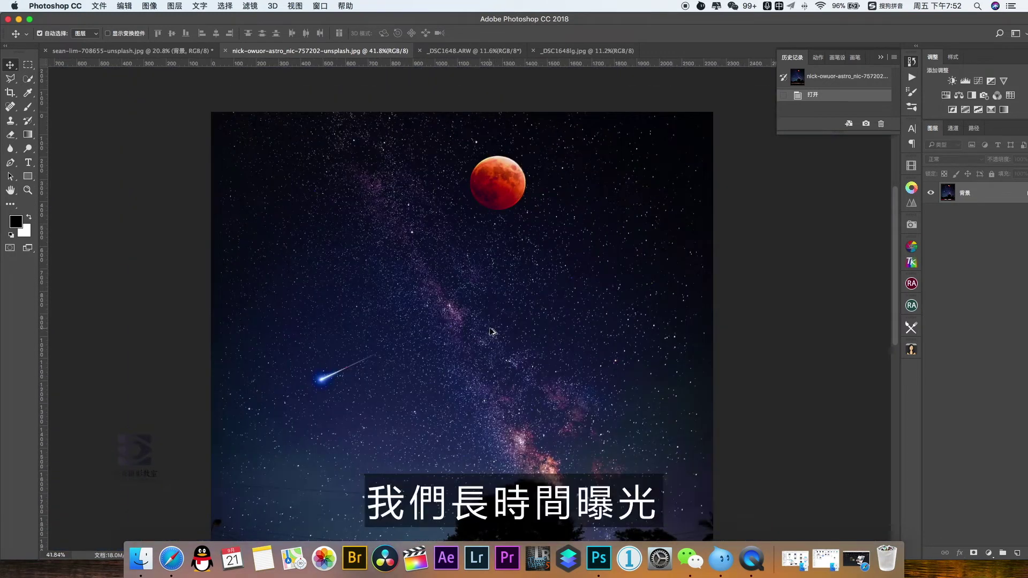
pyautogui.scroll(-1, 491, 332)
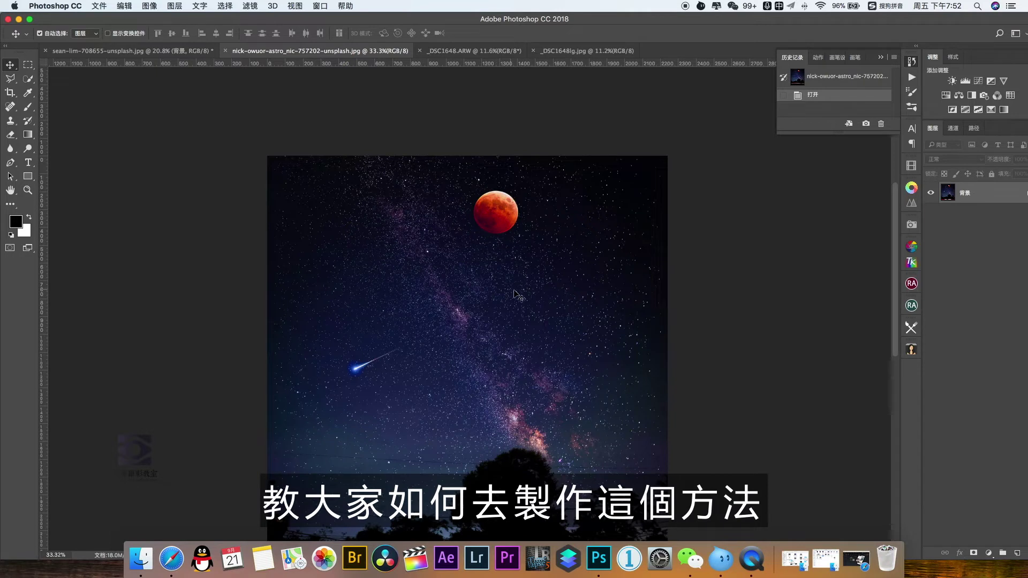
# - Copy the starry-sky image into the skyline document as a new layer directly above the background
pyautogui.scroll(2, 516, 294)
pyautogui.moveTo(521, 307); pyautogui.dragTo(485, 293)
pyautogui.press('super+0')
# - Free-transform the starry-sky layer to about 291% and position it over the whole skyline photo with the moon in the upper part
pyautogui.press('super+t')
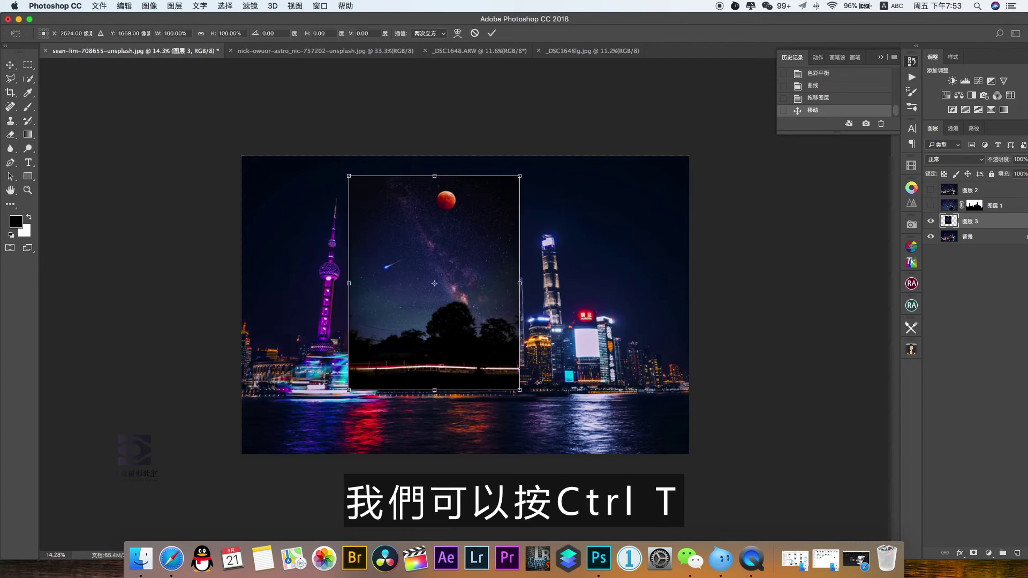
pyautogui.moveTo(518, 387); pyautogui.dragTo(589, 356)
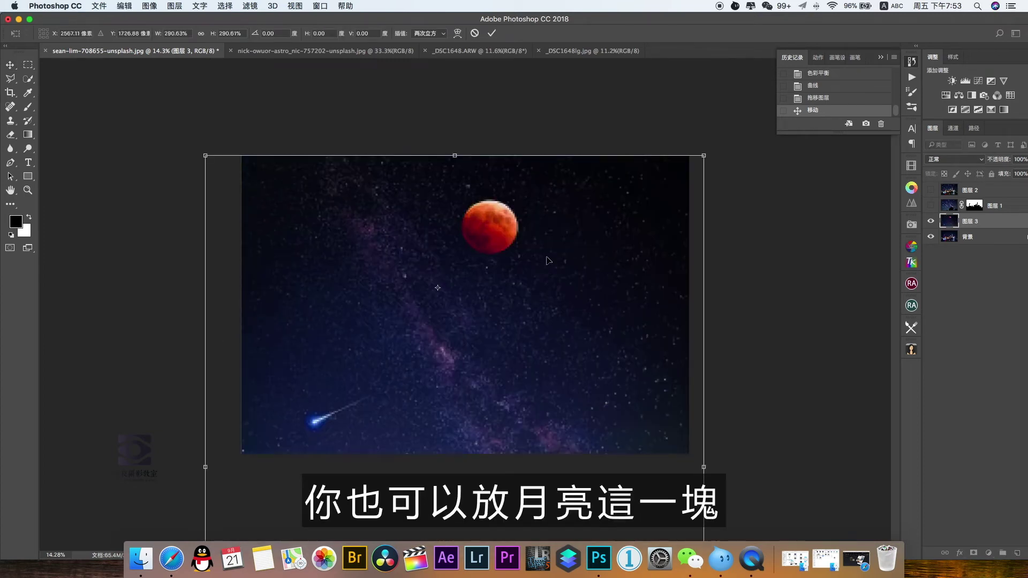
pyautogui.moveTo(543, 234); pyautogui.dragTo(551, 258)
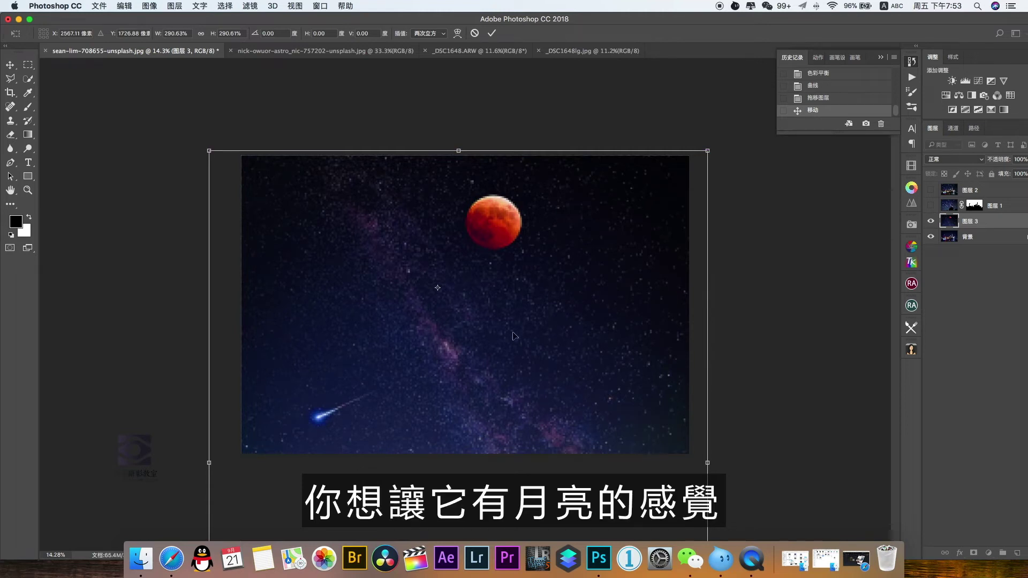
pyautogui.moveTo(513, 335); pyautogui.dragTo(503, 283)
pyautogui.press('Return')
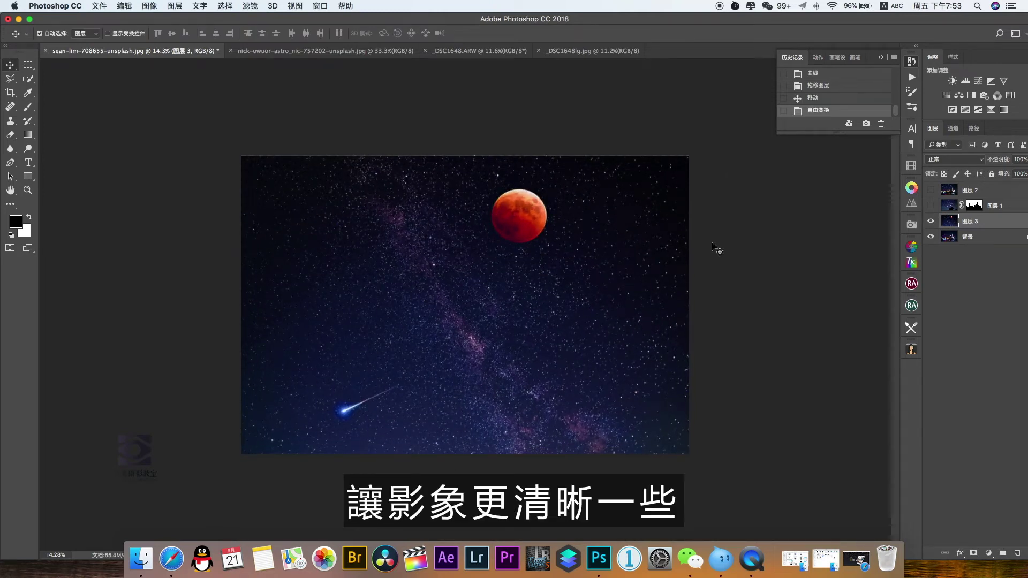
# - Reduce the starry-sky layer's opacity to see the city, shift the sky slightly upward, and restore the opacity to 100%
pyautogui.moveTo(1002, 160); pyautogui.dragTo(976, 163)
pyautogui.moveTo(504, 240)
pyautogui.mouseDown()
pyautogui.moveTo(509, 230)
pyautogui.moveTo(516, 239)
pyautogui.moveTo(501, 225)
pyautogui.moveTo(502, 240)
pyautogui.mouseUp()
pyautogui.press('0')
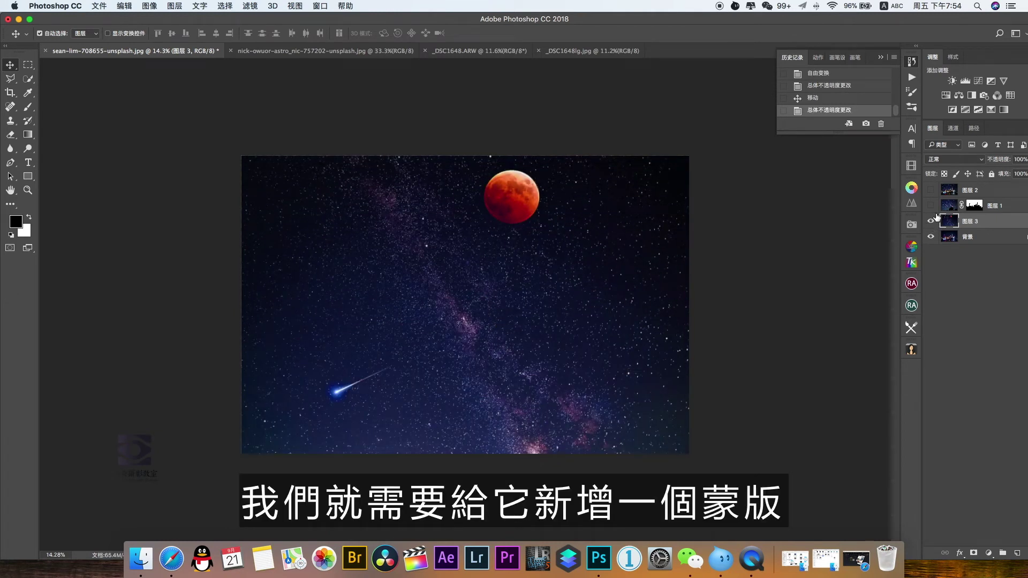
# - Add a white layer mask to the starry-sky layer and hide that layer
pyautogui.click(973, 553)
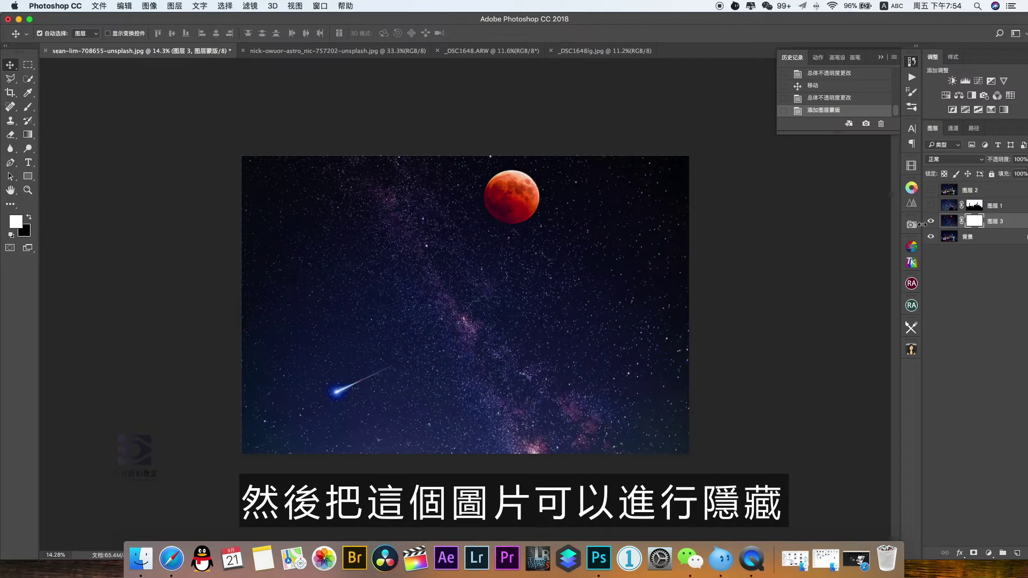
pyautogui.click(930, 221)
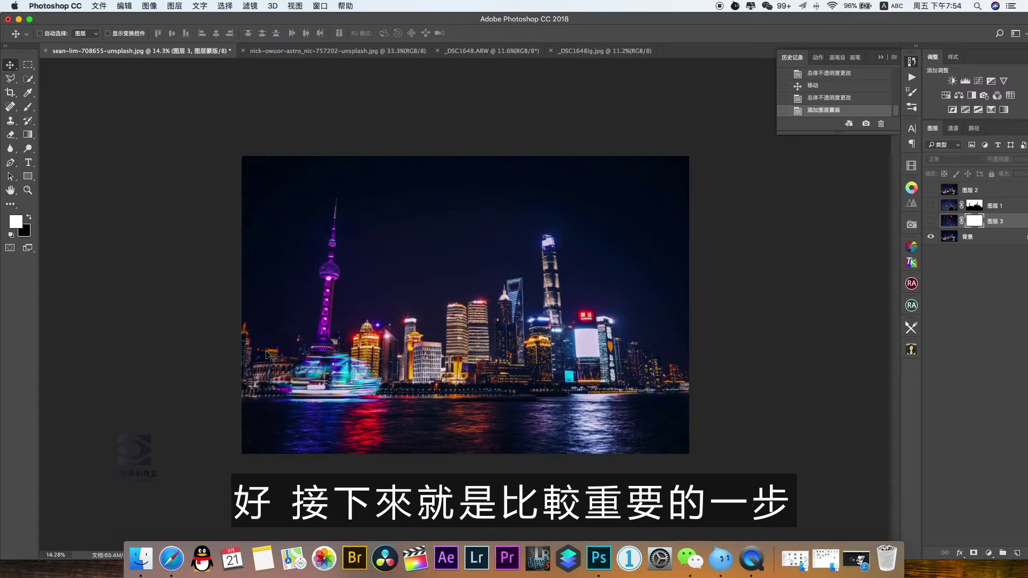
# - Examine the outlines of the tower and city buildings against the night sky along the skyline
pyautogui.moveTo(265, 352); pyautogui.dragTo(309, 353)
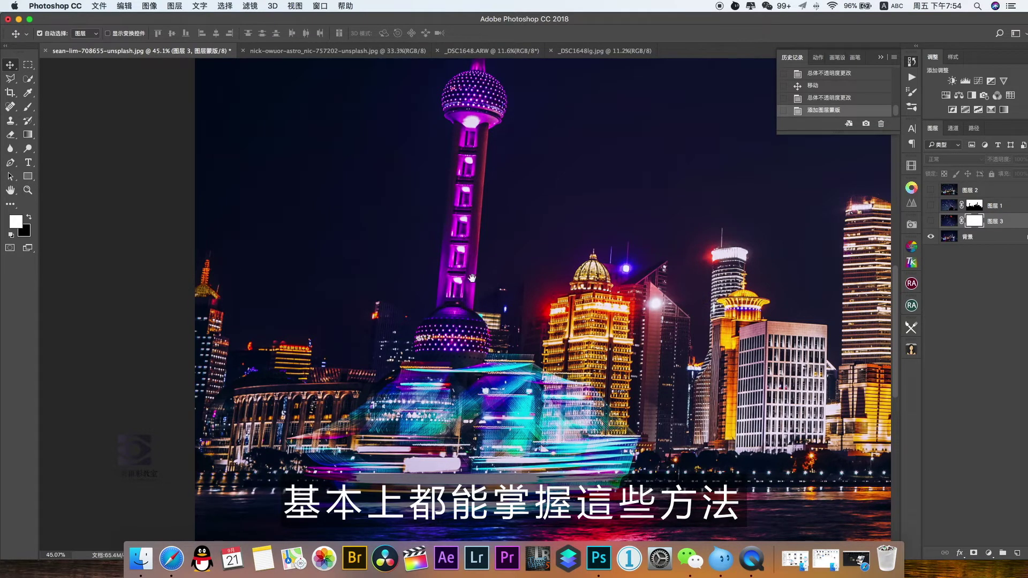
pyautogui.hscroll(5, 472, 277)
pyautogui.scroll(5, 471, 278)
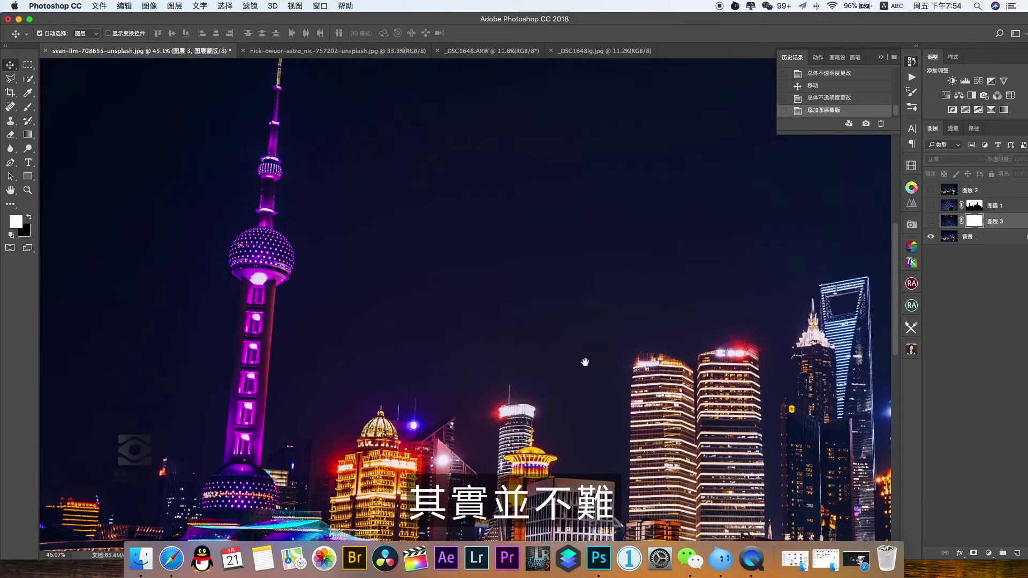
pyautogui.hscroll(-5, 585, 362)
pyautogui.scroll(-1, 585, 361)
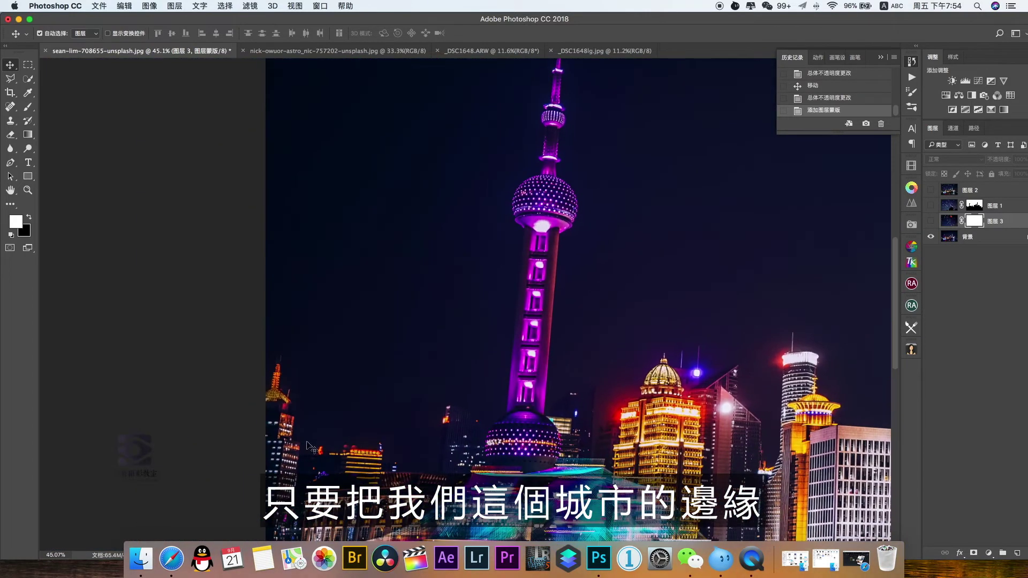
pyautogui.hscroll(10, 542, 246)
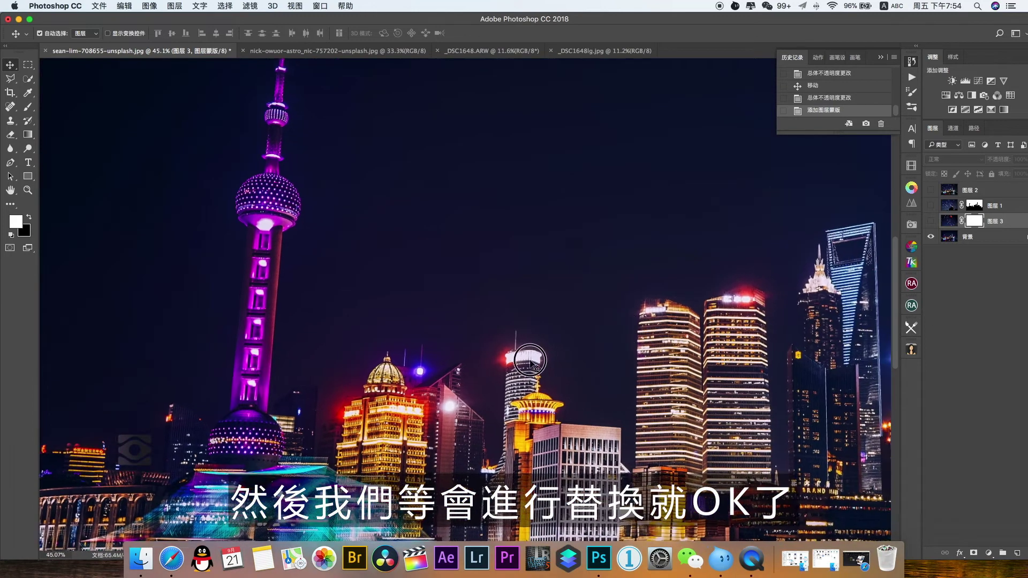
pyautogui.hscroll(-10, 473, 366)
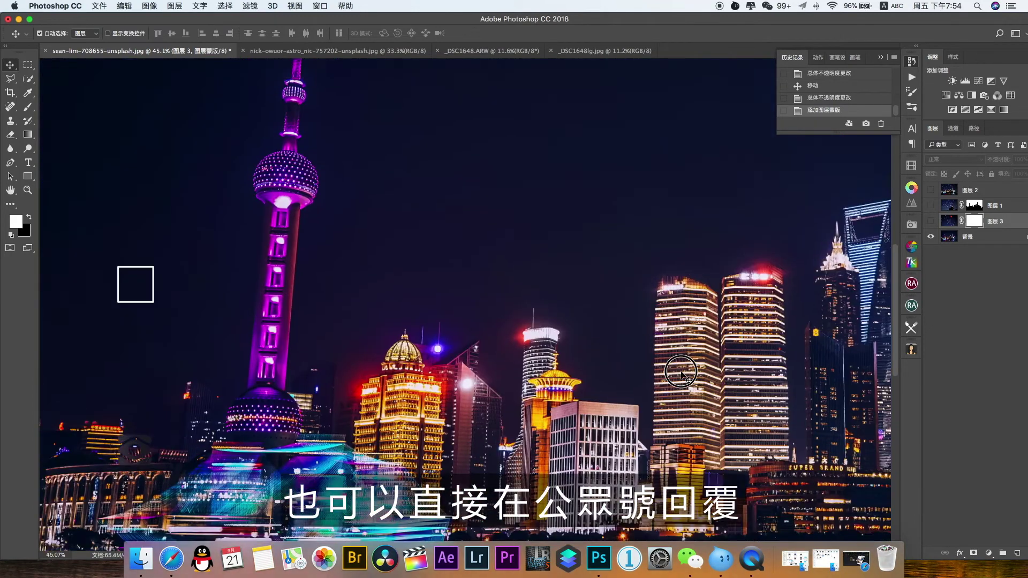
pyautogui.scroll(1, 454, 321)
pyautogui.scroll(-1, 583, 321)
pyautogui.hscroll(1, 584, 321)
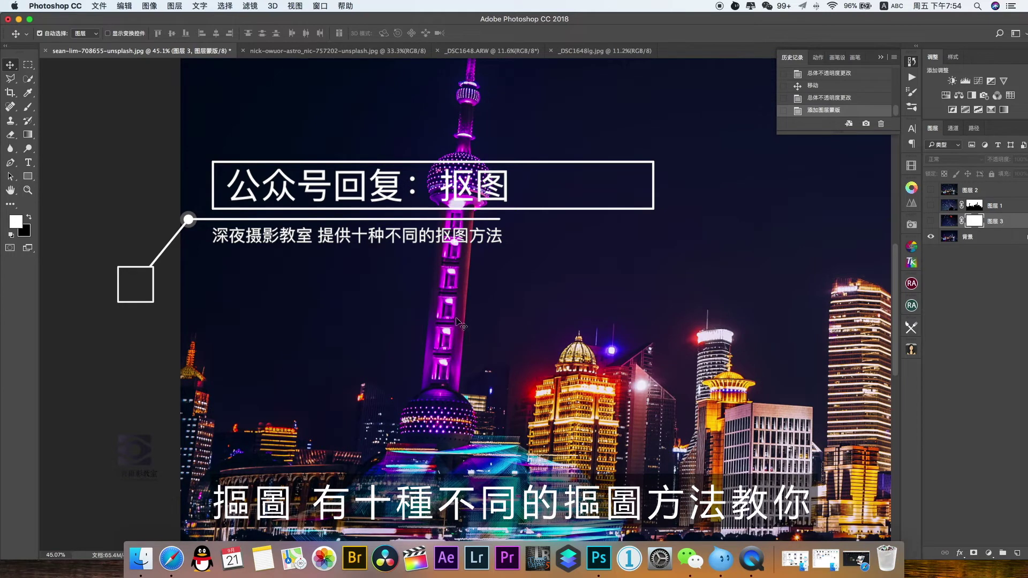
# - Select the buildings and the purple tower on the background layer with the Quick Selection tool
pyautogui.click(963, 237)
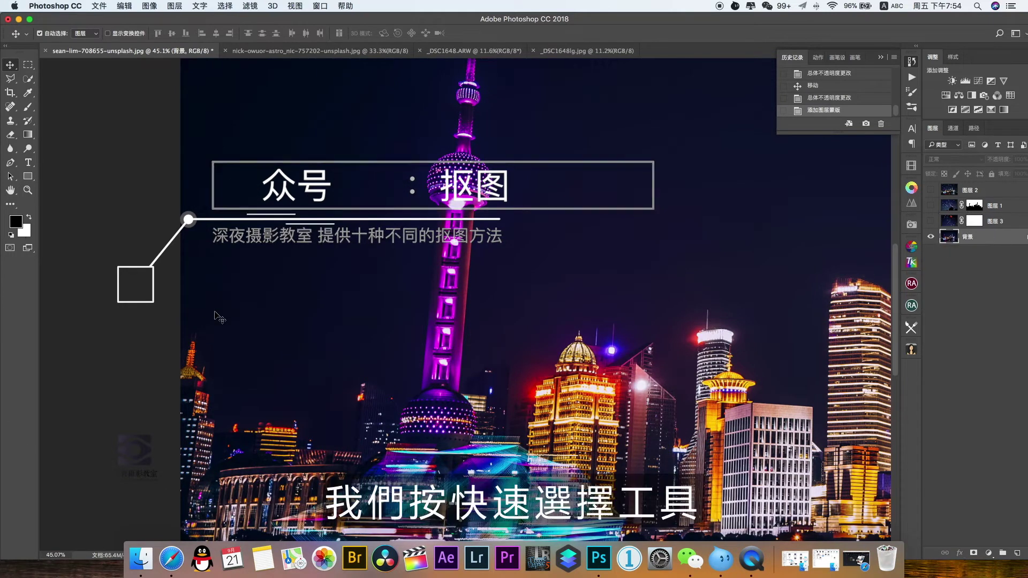
pyautogui.press('w')
pyautogui.moveTo(186, 345); pyautogui.dragTo(185, 383)
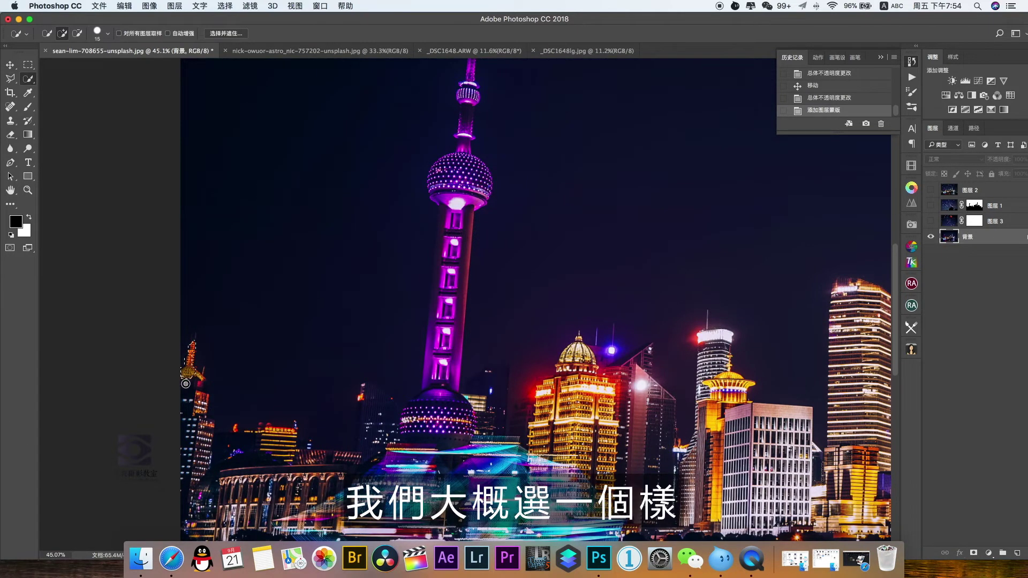
pyautogui.moveTo(202, 425); pyautogui.dragTo(204, 470)
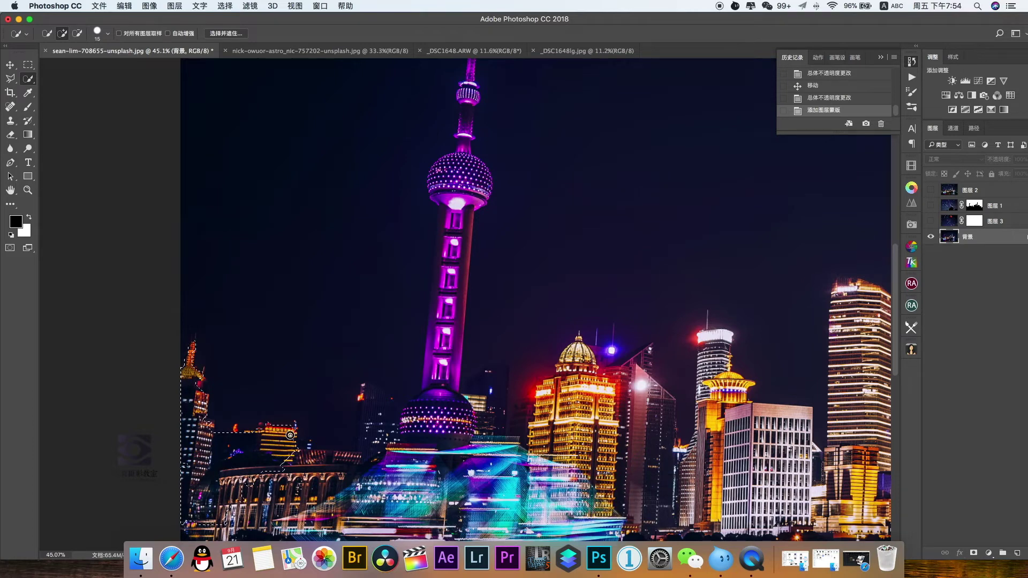
pyautogui.moveTo(374, 429); pyautogui.dragTo(448, 254)
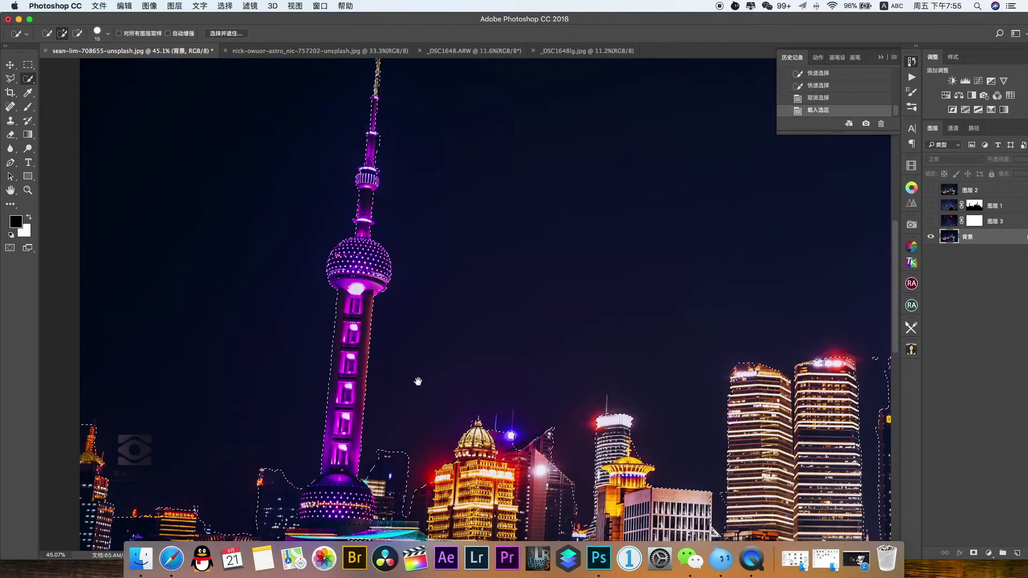
# - Correct small errors in the building selection with the Lasso tool, around the purple tower's base and among the high-rises
pyautogui.press('super+0')
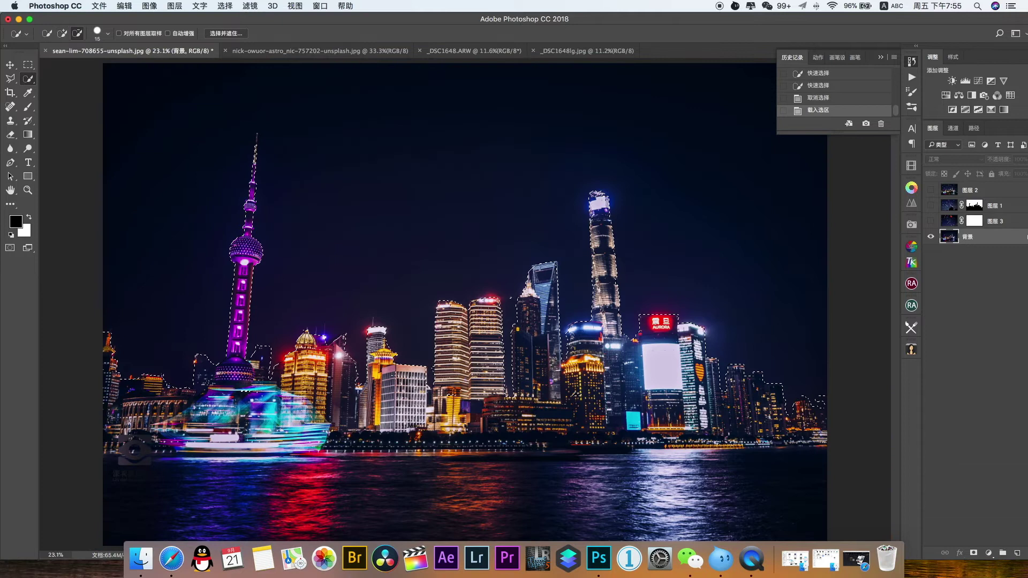
pyautogui.scroll(-2, 465, 304)
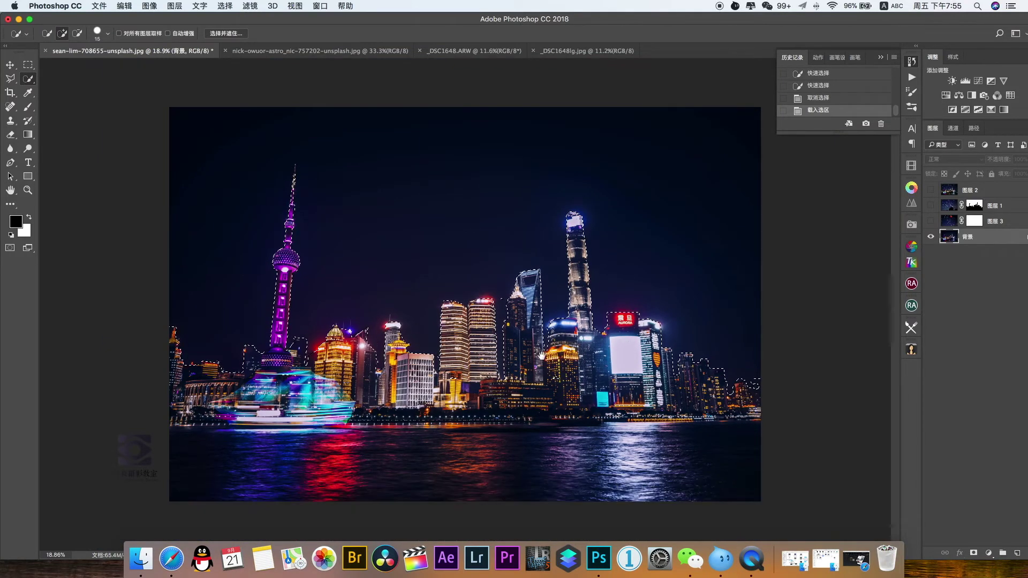
pyautogui.scroll(2, 523, 348)
pyautogui.hscroll(-2, 257, 380)
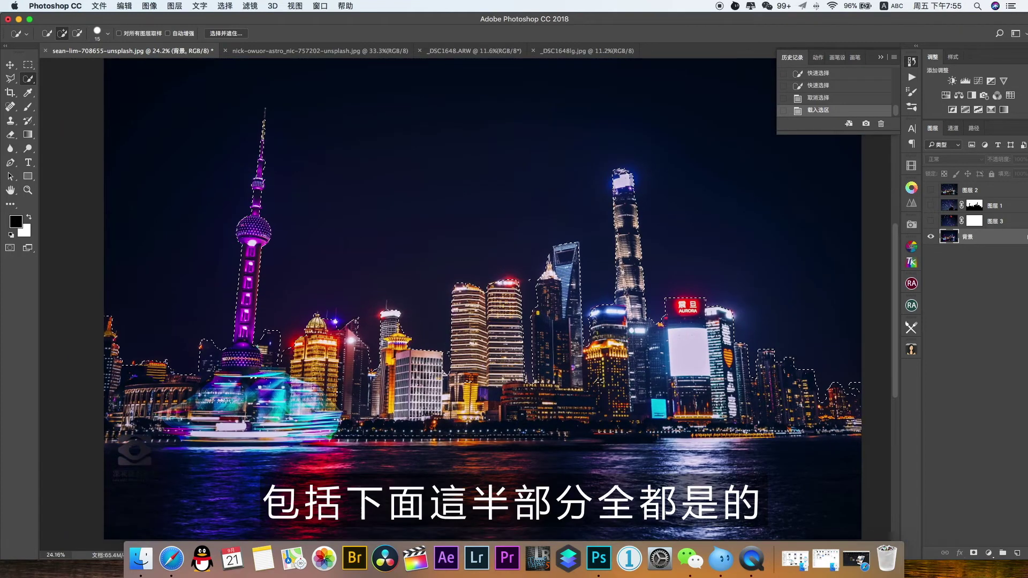
pyautogui.press('l')
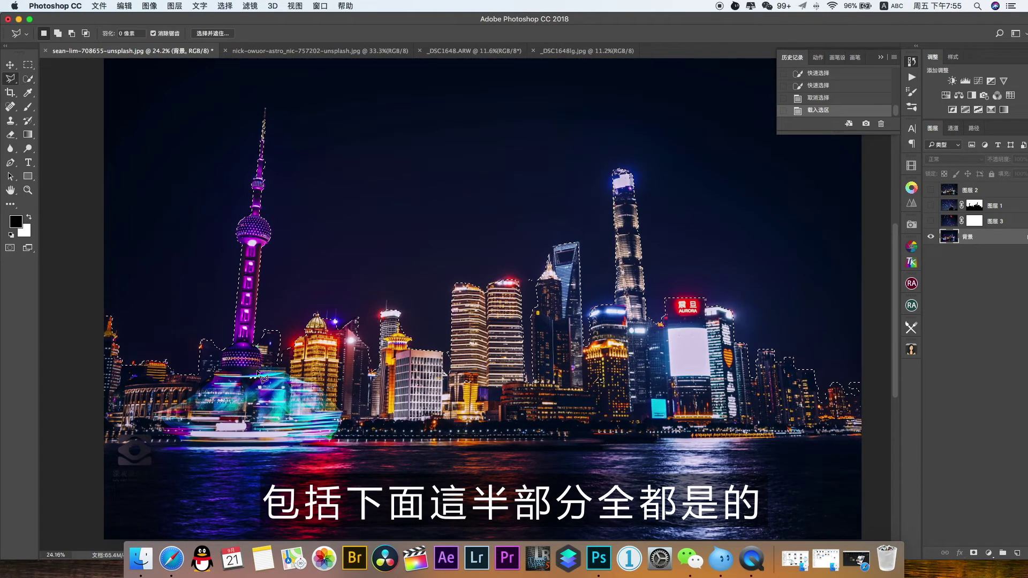
pyautogui.hotkey('shift', 'l')
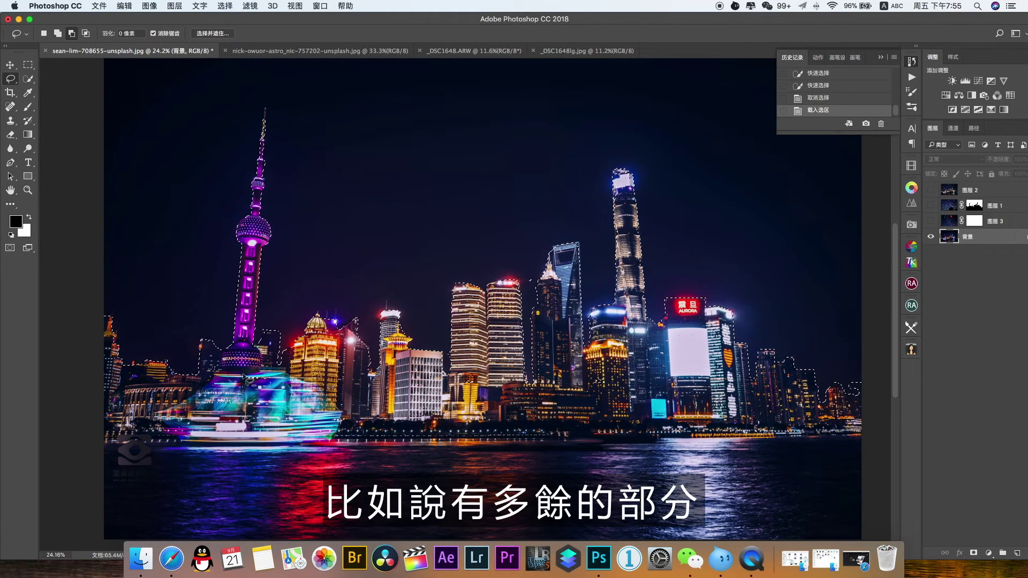
pyautogui.press('shift')
pyautogui.moveTo(260, 389)
pyautogui.mouseDown()
pyautogui.moveTo(276, 372)
pyautogui.moveTo(230, 358)
pyautogui.mouseUp()
pyautogui.press('super+z')
pyautogui.hscroll(4, 554, 300)
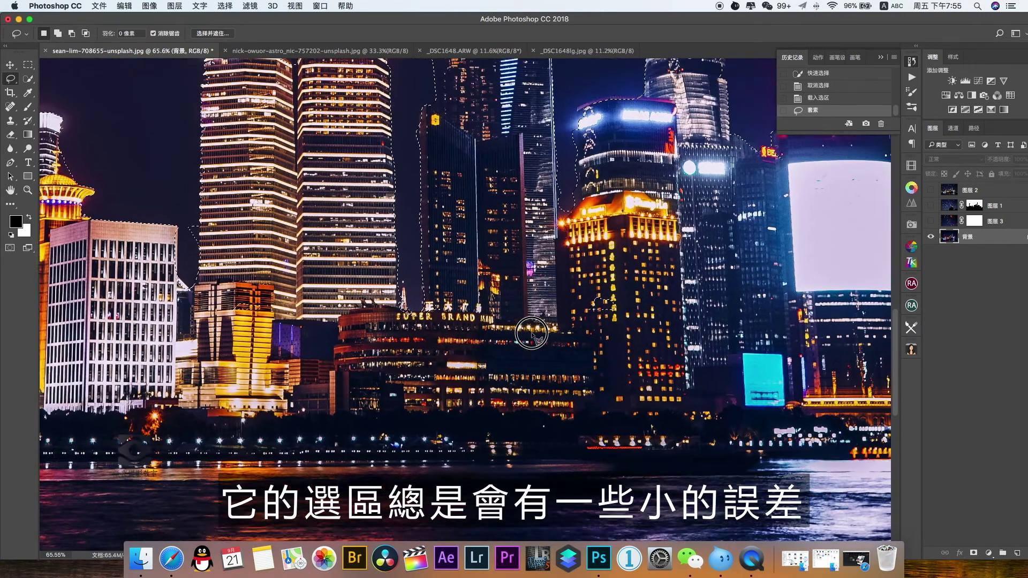
pyautogui.moveTo(529, 321)
pyautogui.mouseDown()
pyautogui.moveTo(596, 345)
pyautogui.moveTo(534, 310)
pyautogui.moveTo(528, 320)
pyautogui.mouseUp()
pyautogui.moveTo(212, 297)
pyautogui.mouseDown()
pyautogui.moveTo(194, 311)
pyautogui.moveTo(192, 337)
pyautogui.moveTo(241, 332)
pyautogui.moveTo(207, 296)
pyautogui.mouseUp()
pyautogui.moveTo(620, 367); pyautogui.dragTo(344, 369)
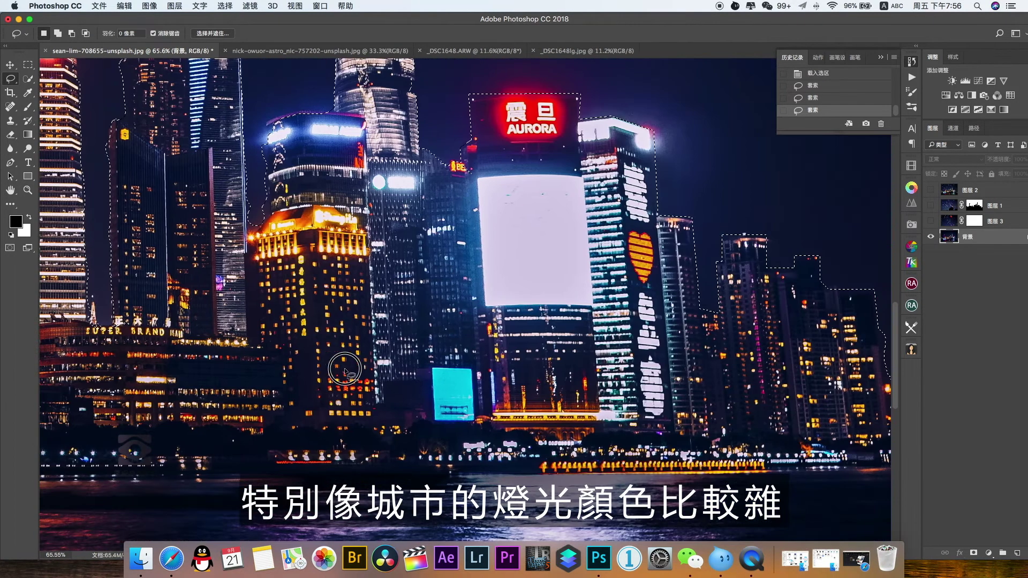
pyautogui.press('super+0')
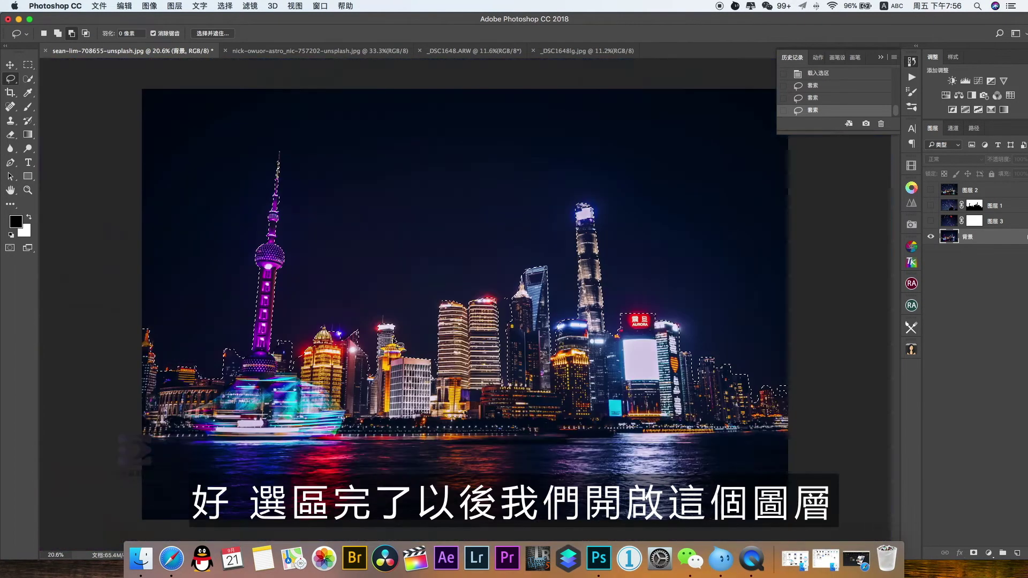
# - Show the starry-sky layer 图层 3, fill the selected city area of its layer mask with black at 100% opacity, and deselect
pyautogui.click(930, 221)
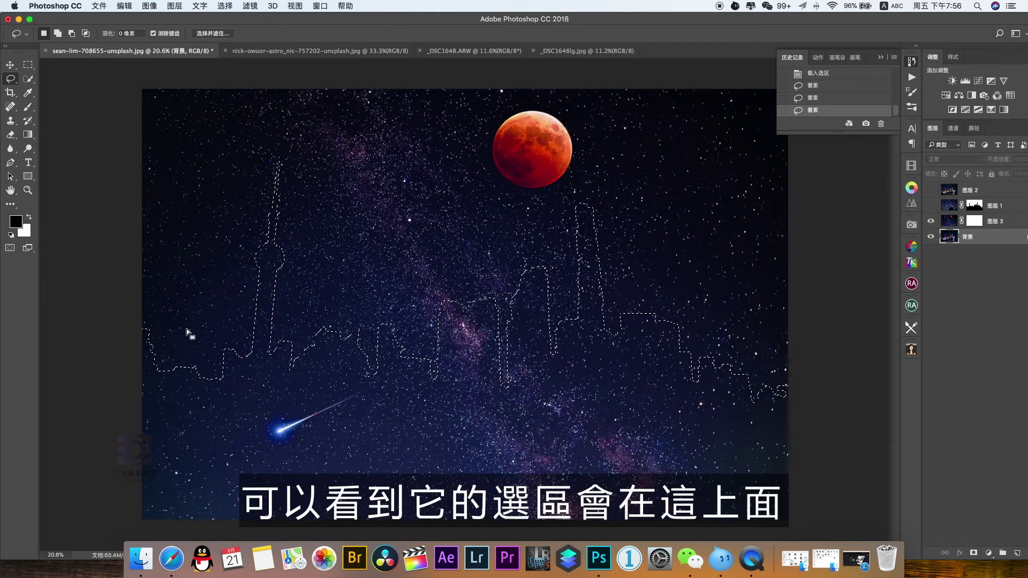
pyautogui.click(981, 227)
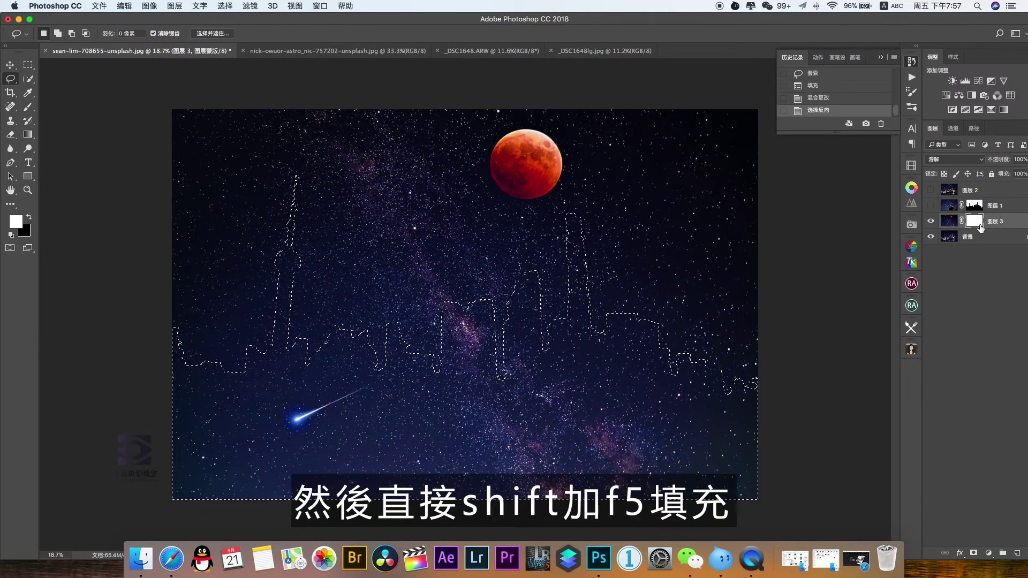
pyautogui.press('shift')
pyautogui.hotkey('shift', 'F5')
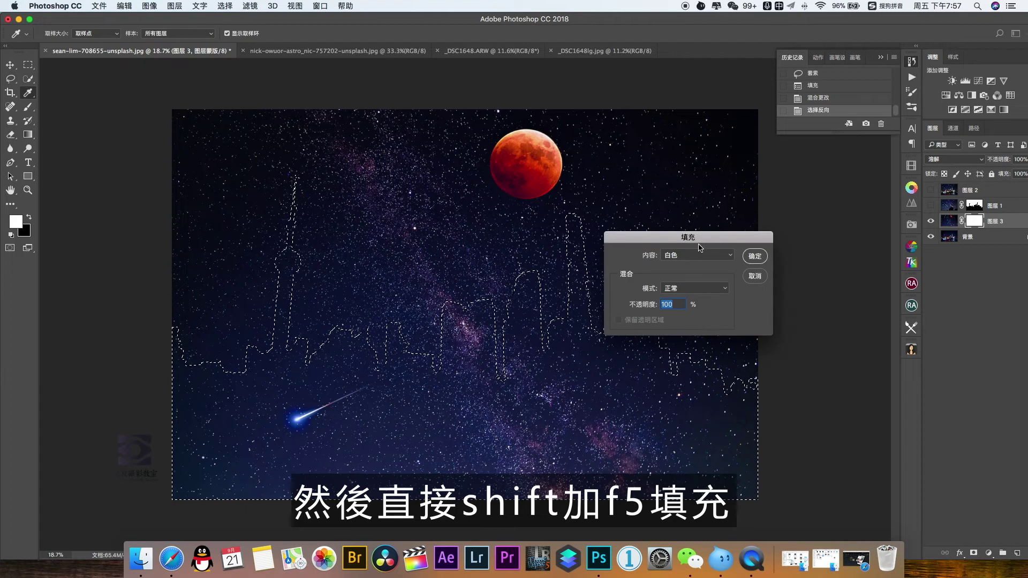
pyautogui.press('Escape')
pyautogui.click(125, 5)
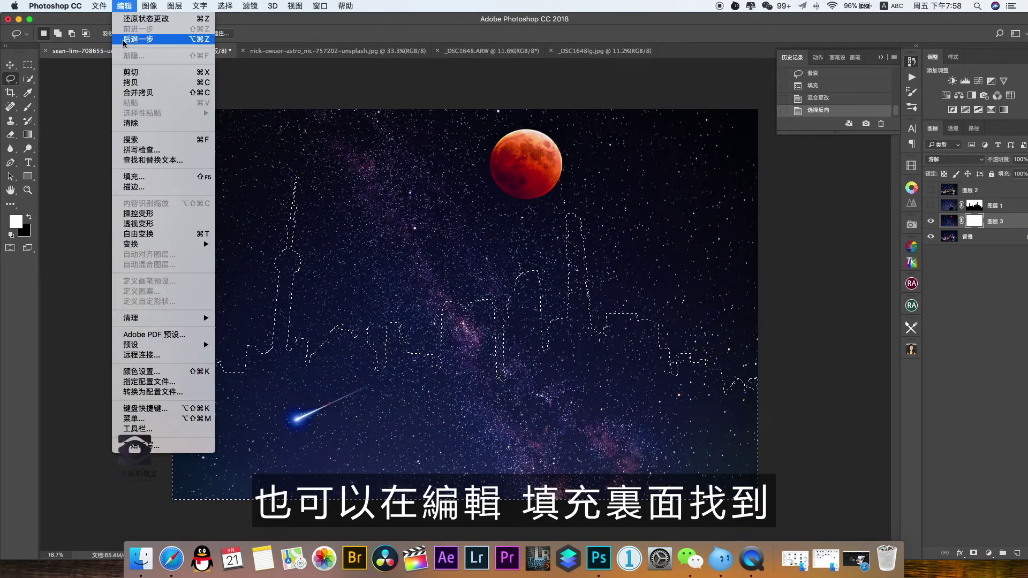
pyautogui.click(153, 177)
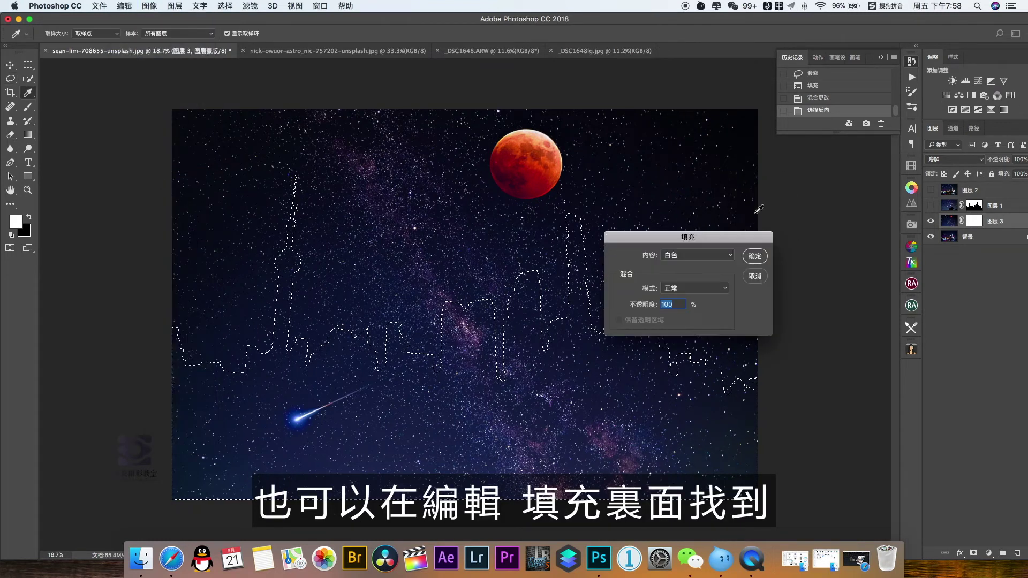
pyautogui.click(705, 257)
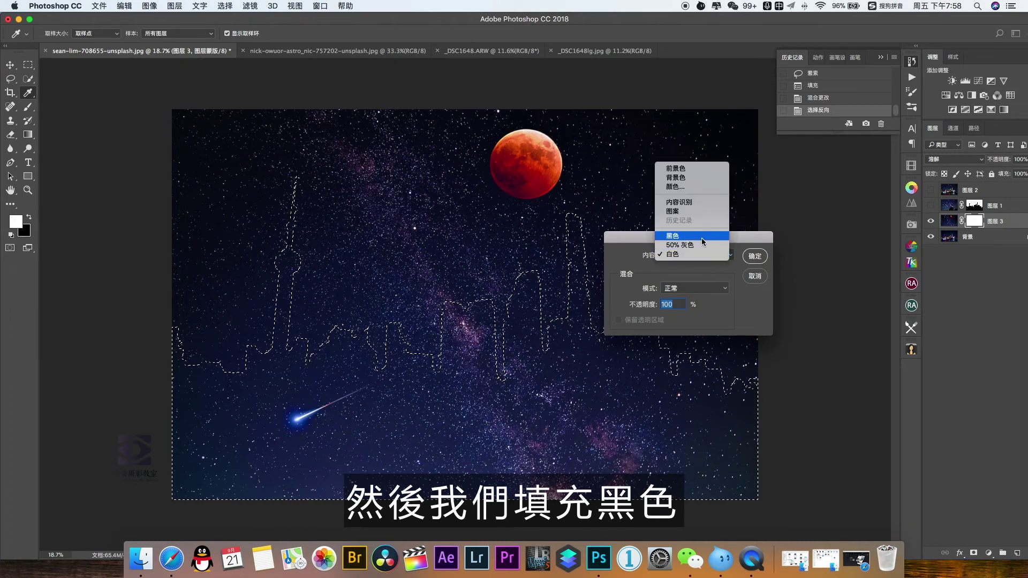
pyautogui.click(701, 238)
pyautogui.press('Return')
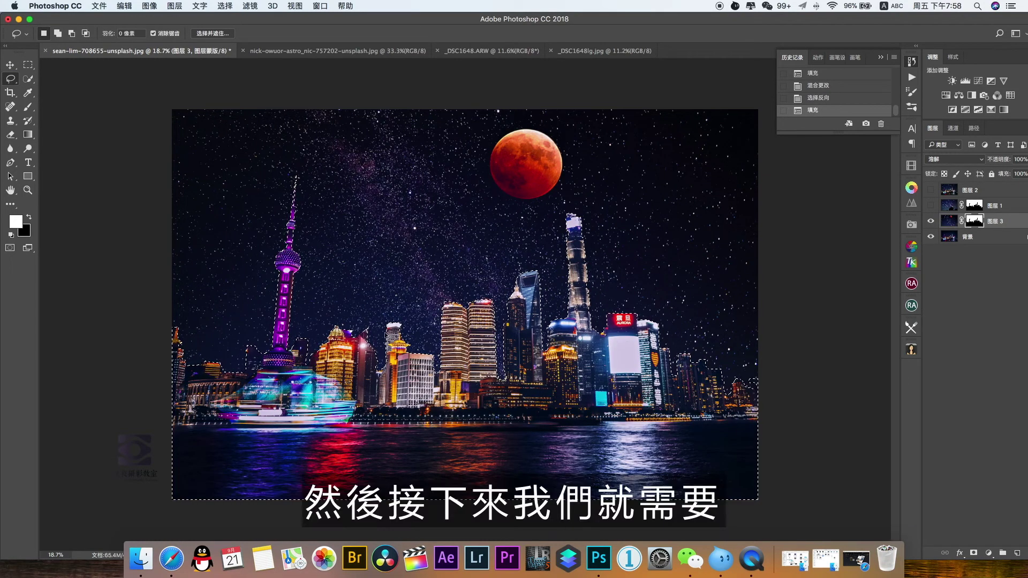
pyautogui.press('super+d')
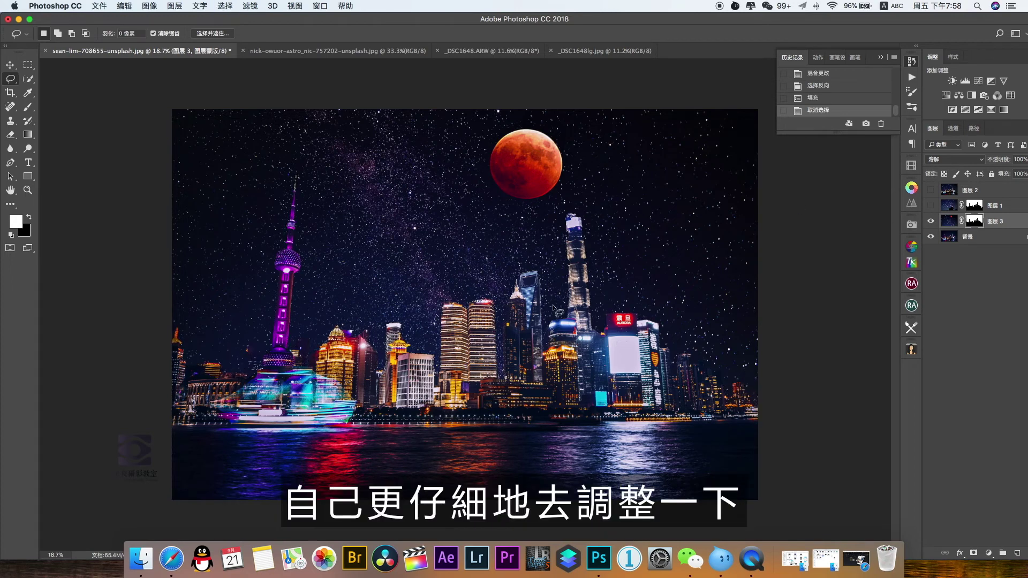
# - Paint with a white brush on the starry-sky layer's mask to bring back stars around the tops of the twin high-rises
pyautogui.scroll(5, 270, 373)
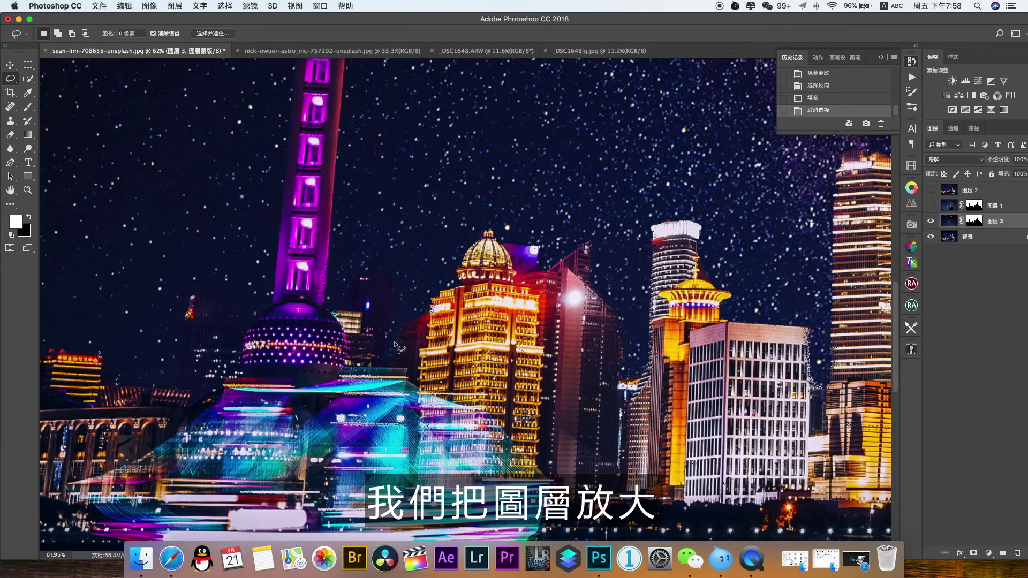
pyautogui.scroll(3, 395, 343)
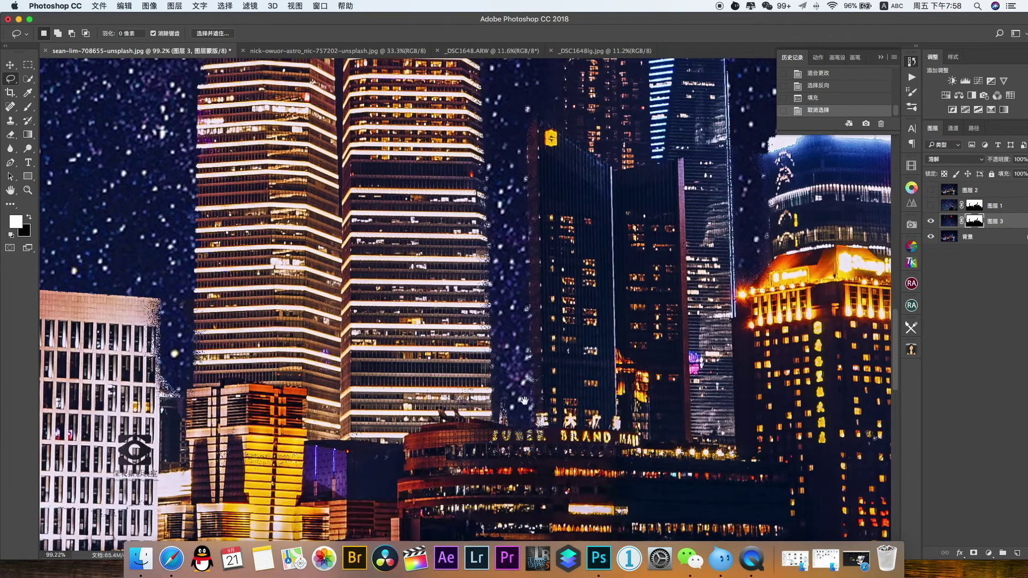
pyautogui.moveTo(766, 377); pyautogui.dragTo(689, 379)
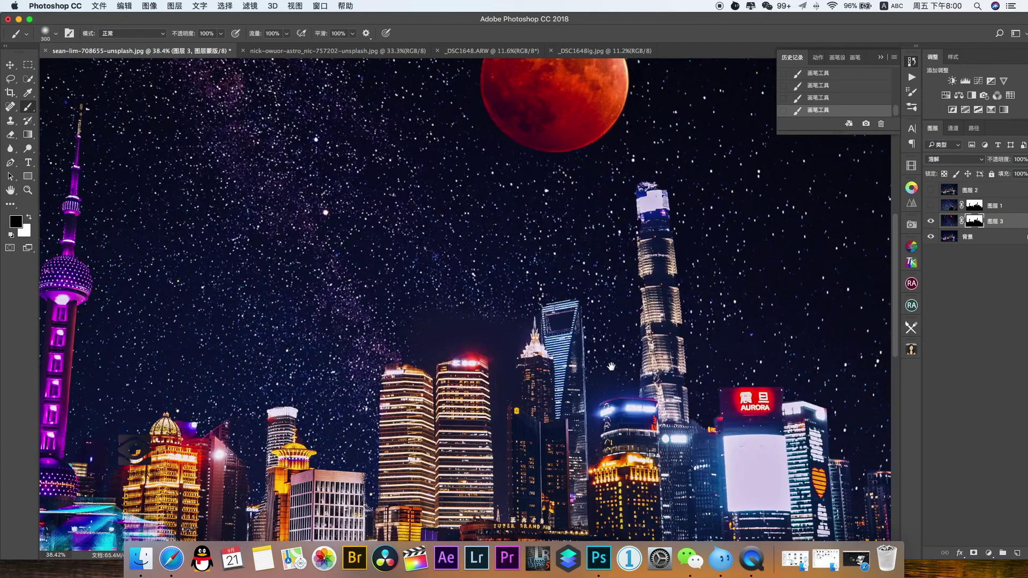
pyautogui.hscroll(2, 562, 355)
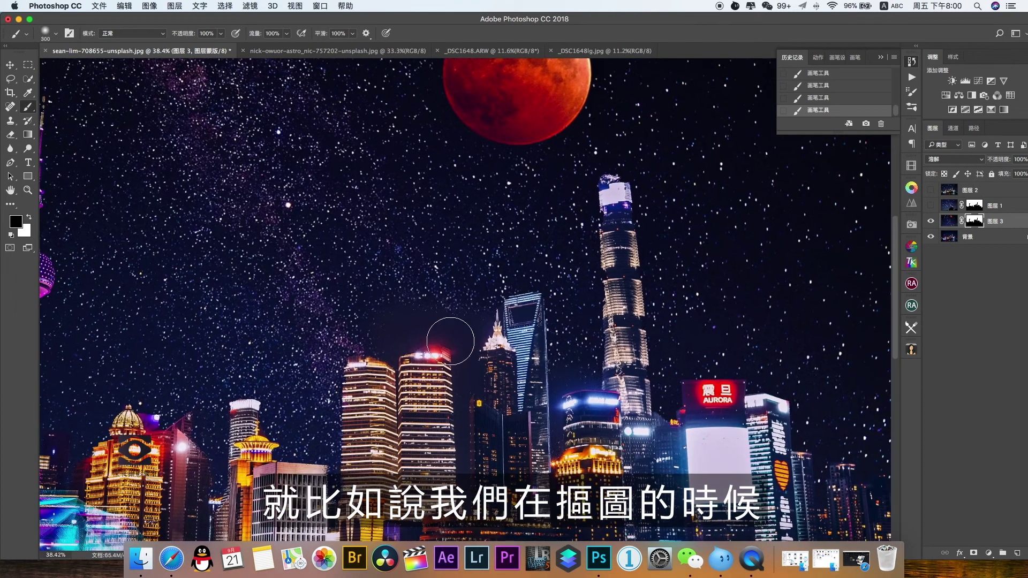
pyautogui.moveTo(459, 423); pyautogui.dragTo(460, 369)
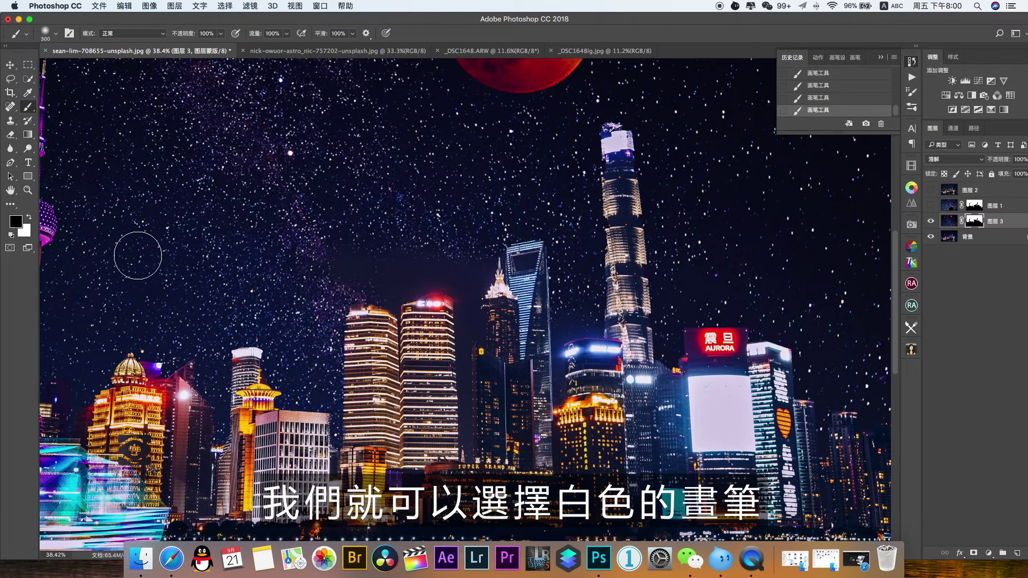
pyautogui.press('x')
pyautogui.moveTo(389, 294)
pyautogui.mouseDown()
pyautogui.moveTo(335, 266)
pyautogui.moveTo(403, 269)
pyautogui.moveTo(397, 297)
pyautogui.moveTo(427, 276)
pyautogui.mouseUp()
pyautogui.press('super+z')
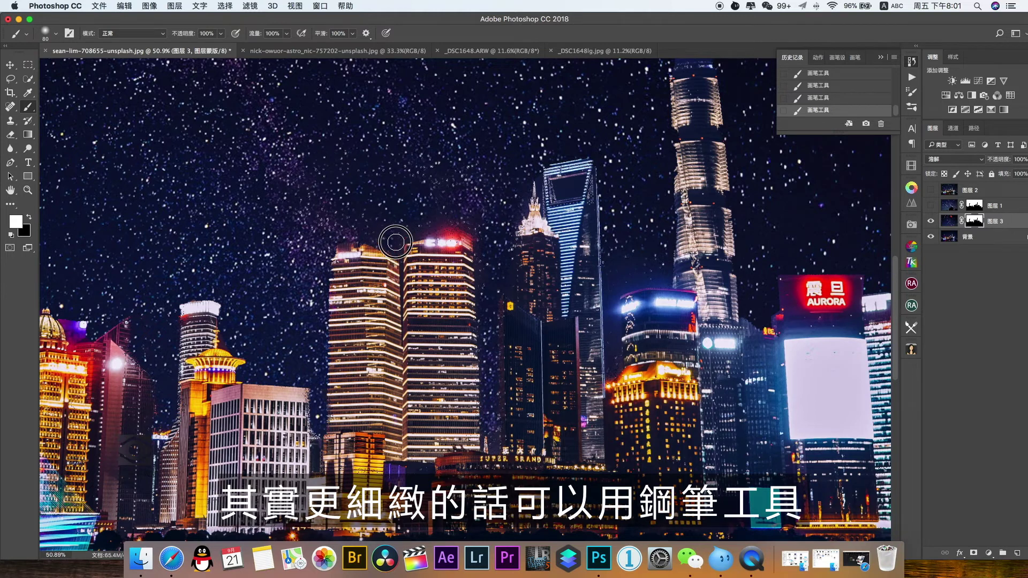
pyautogui.moveTo(536, 163); pyautogui.dragTo(410, 179)
pyautogui.moveTo(541, 303); pyautogui.dragTo(482, 293)
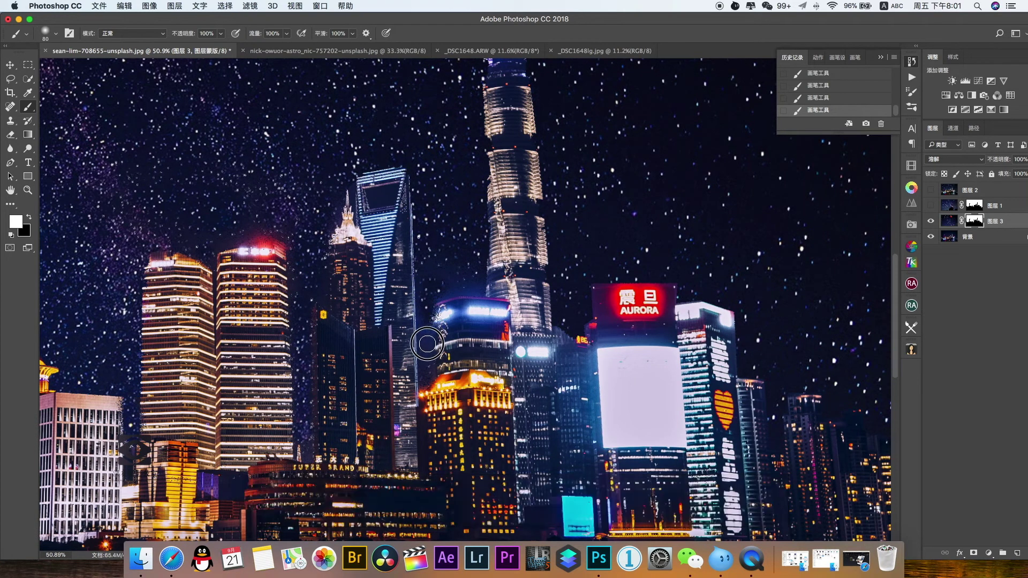
pyautogui.scroll(-5, 605, 329)
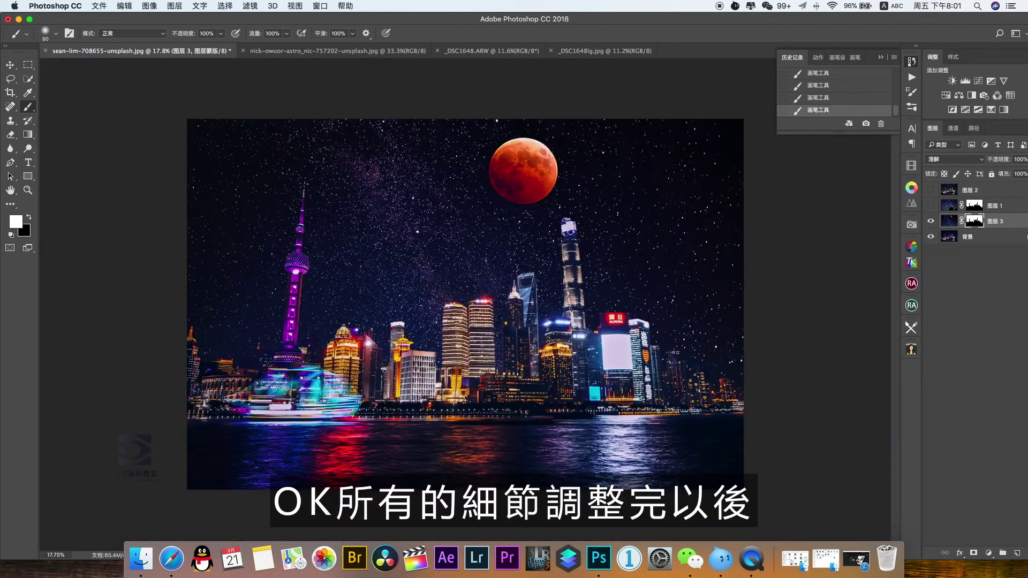
# - Stamp the visible layers into a new layer above the starry-sky layer and open it in the Alien Skin Exposure 7 filter
pyautogui.click(979, 238)
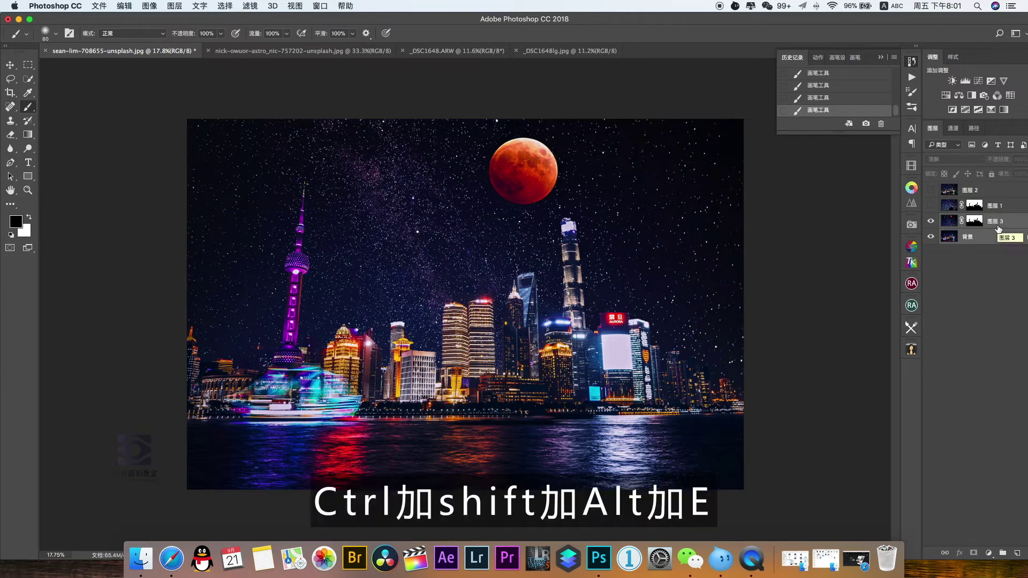
pyautogui.press('super+alt+shift+e')
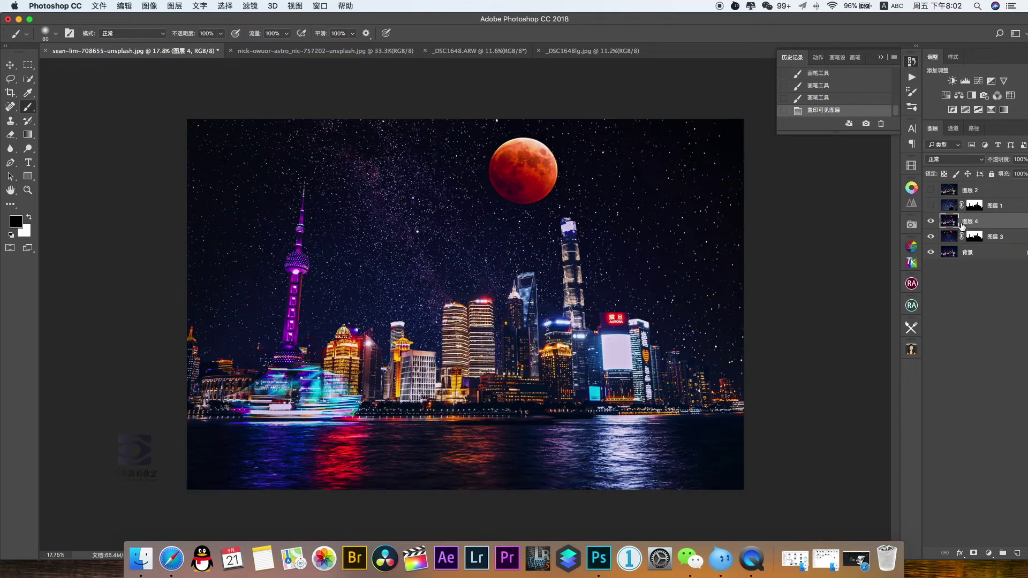
pyautogui.click(250, 6)
pyautogui.moveTo(287, 245)
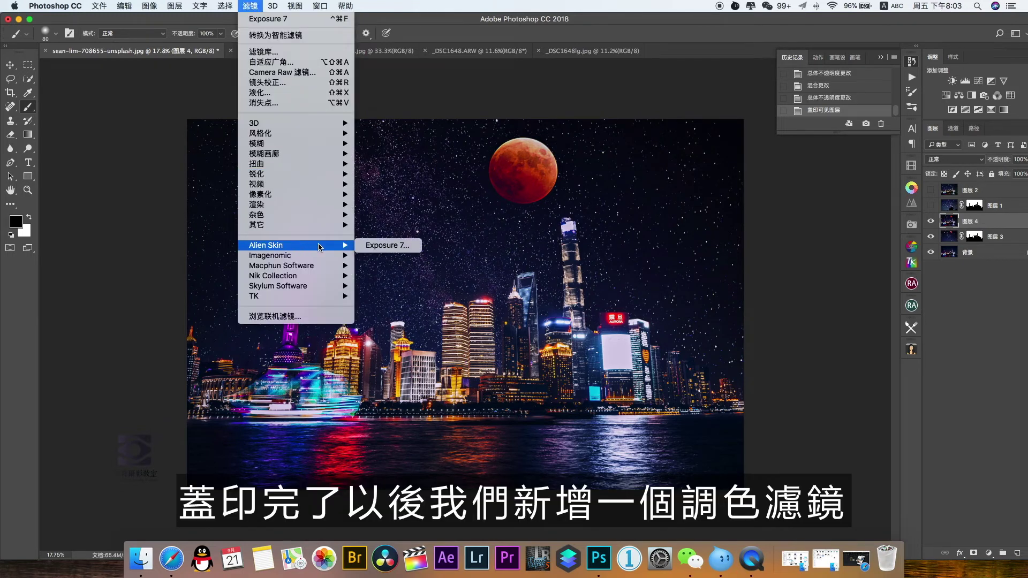
pyautogui.click(377, 244)
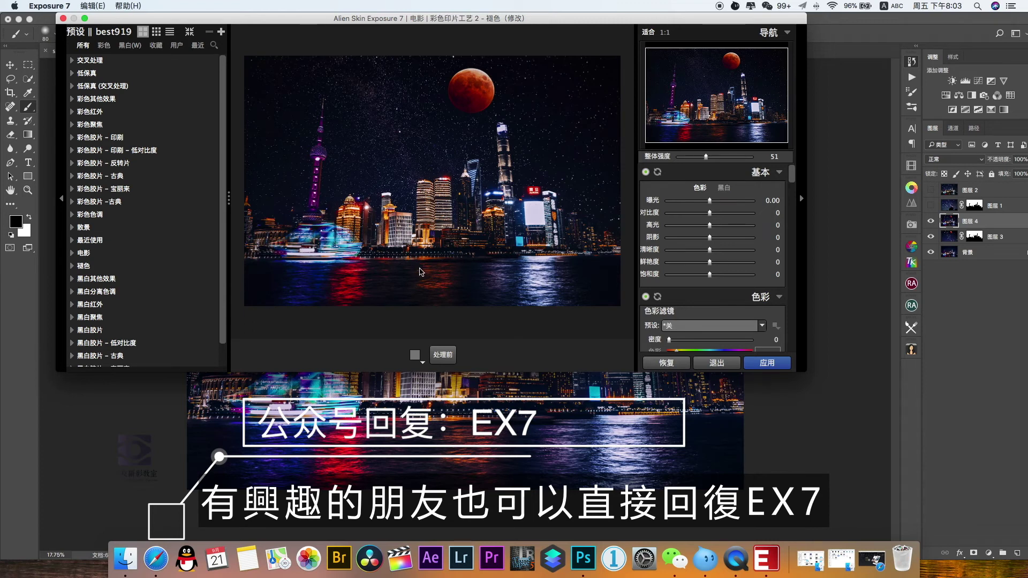
# - Browse the 电影 presets and choose the orange-toned preset 彩色印片工艺 2 (2-条)
pyautogui.click(73, 257)
pyautogui.scroll(-5, 161, 225)
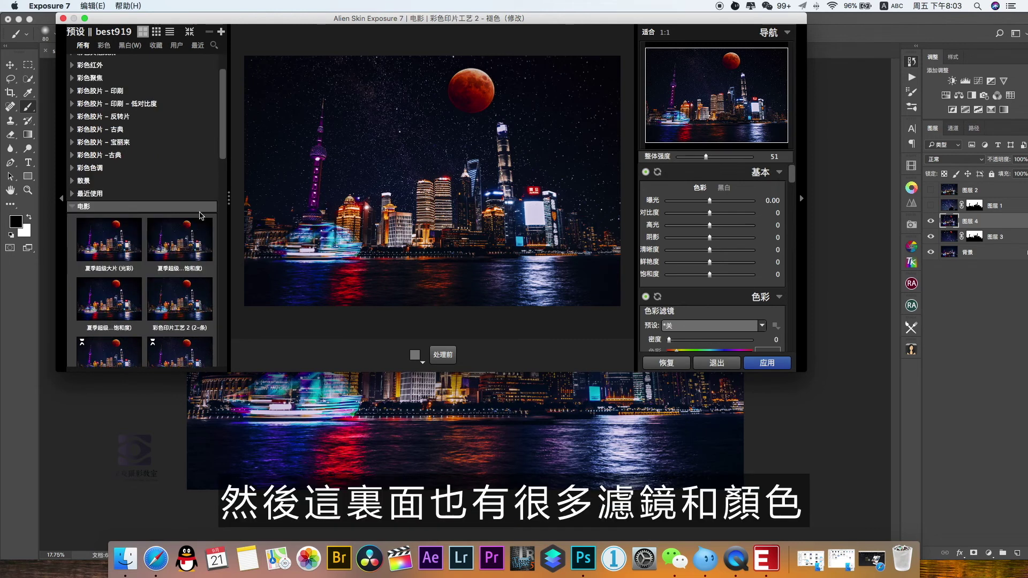
pyautogui.click(198, 223)
pyautogui.click(107, 178)
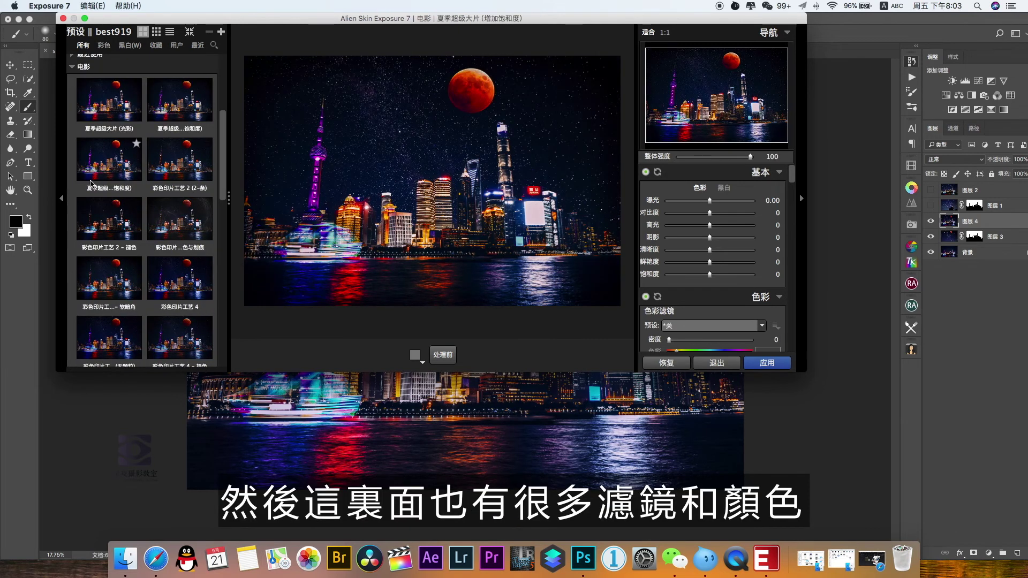
pyautogui.click(163, 182)
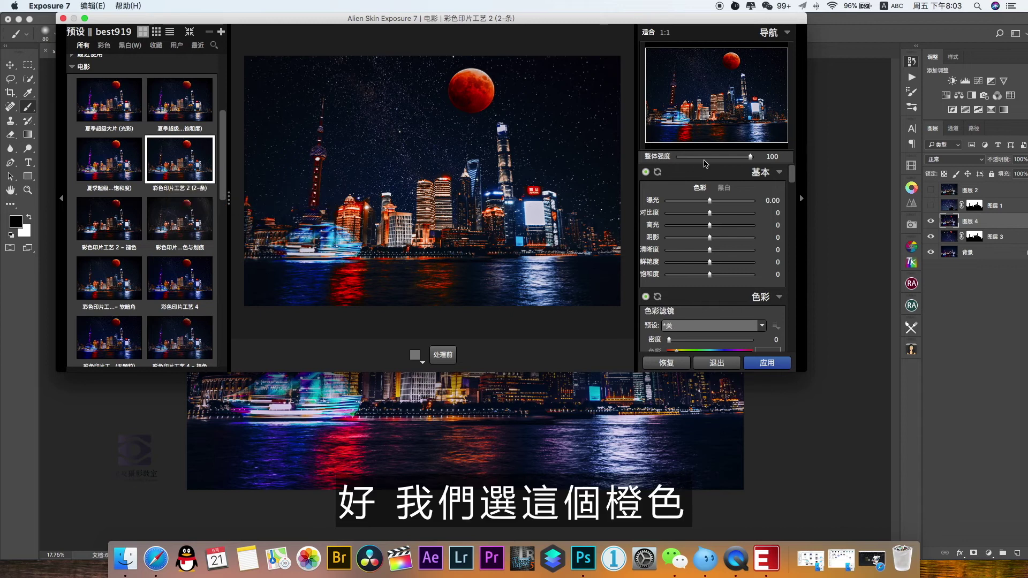
# - Set the preset's overall intensity to 60, compare it with the unprocessed image, and apply the filter
pyautogui.click(706, 157)
pyautogui.moveTo(706, 157); pyautogui.dragTo(715, 158)
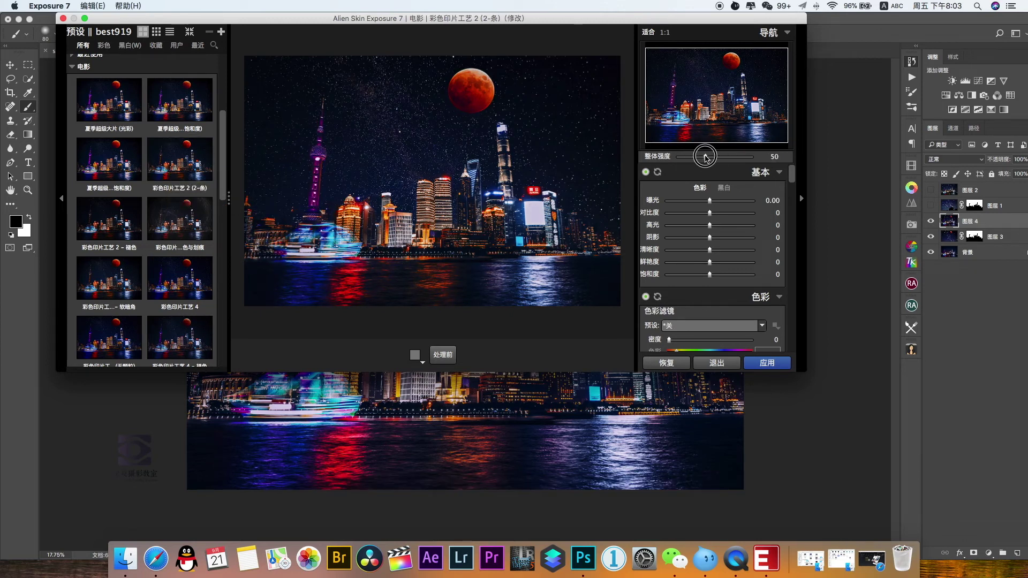
pyautogui.click(443, 353)
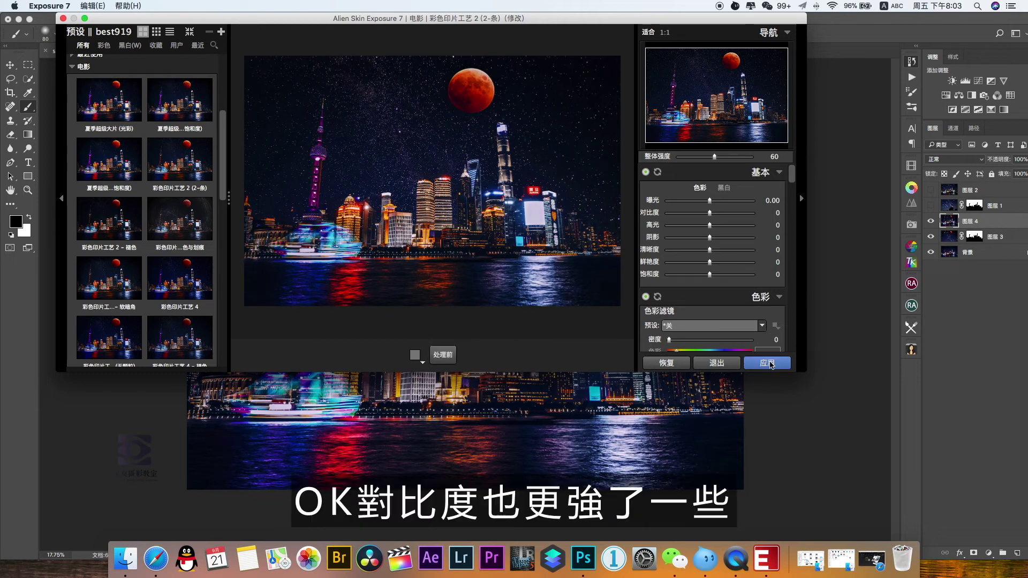
pyautogui.click(769, 363)
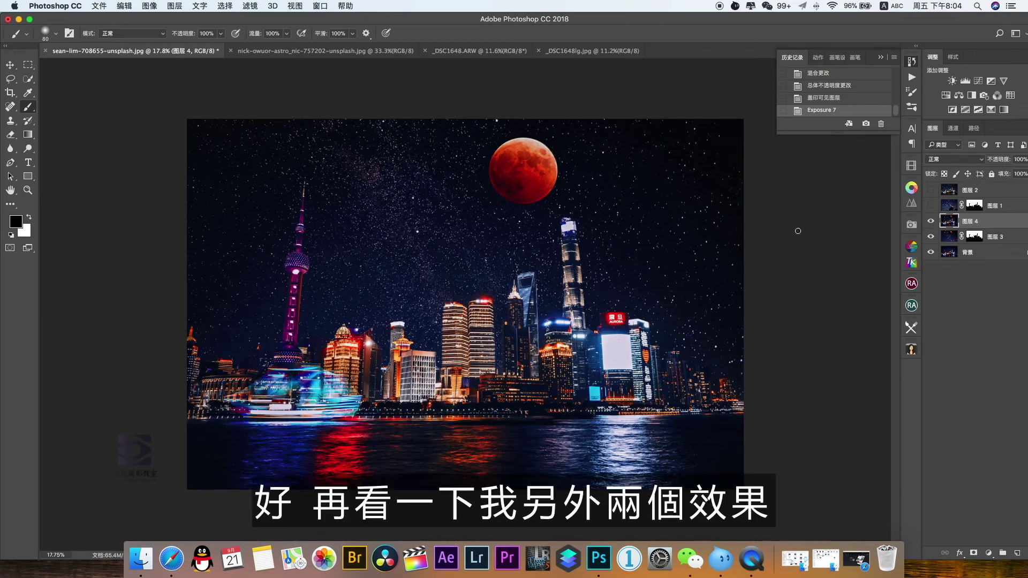
# - Compare the other sky versions by switching the visibility of the layers, and view the finished example _DSC1648lg.jpg
pyautogui.moveTo(932, 223); pyautogui.dragTo(932, 236)
pyautogui.moveTo(931, 206); pyautogui.dragTo(933, 191)
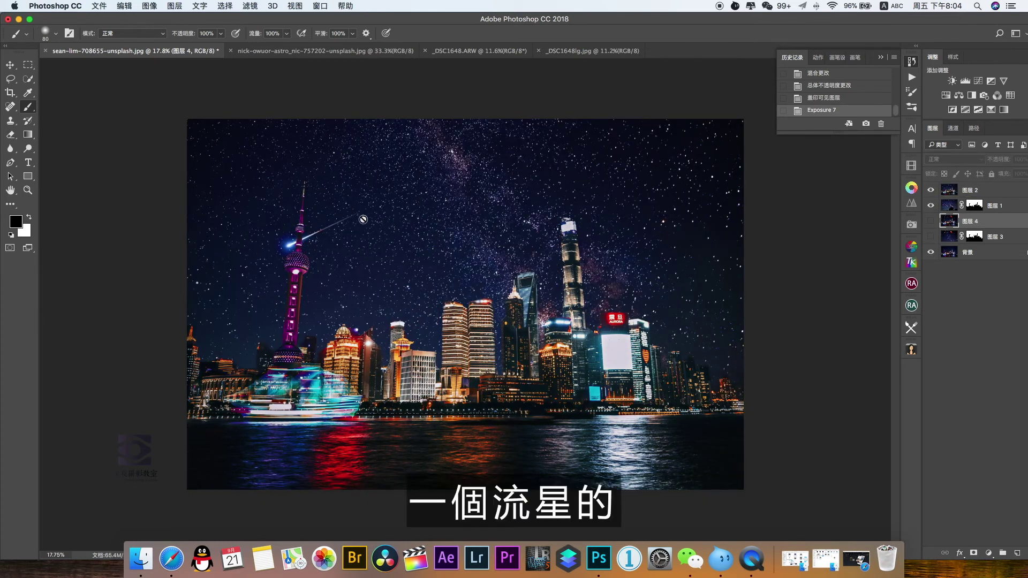
pyautogui.click(931, 221)
pyautogui.moveTo(931, 207); pyautogui.dragTo(932, 200)
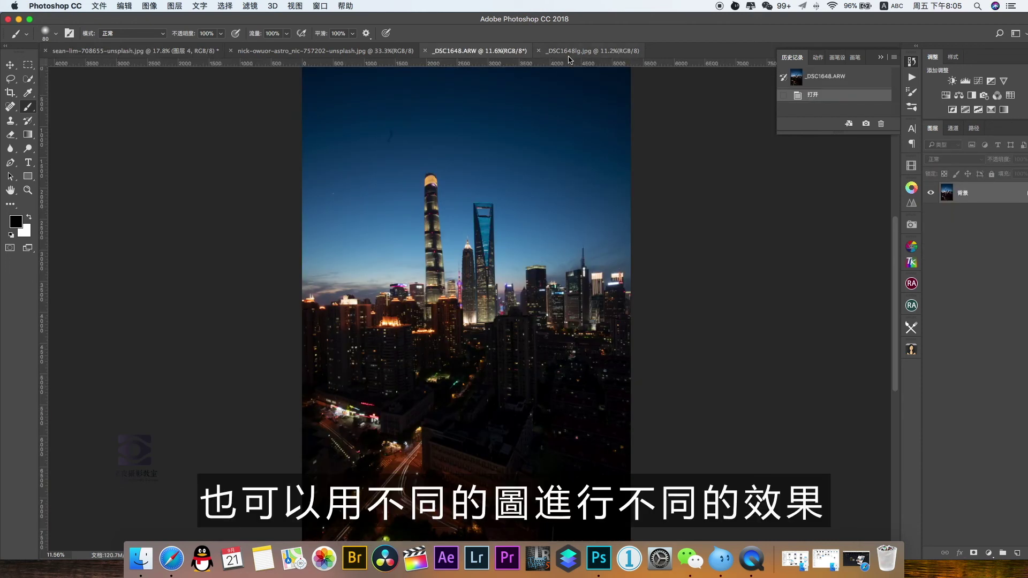
pyautogui.click(572, 52)
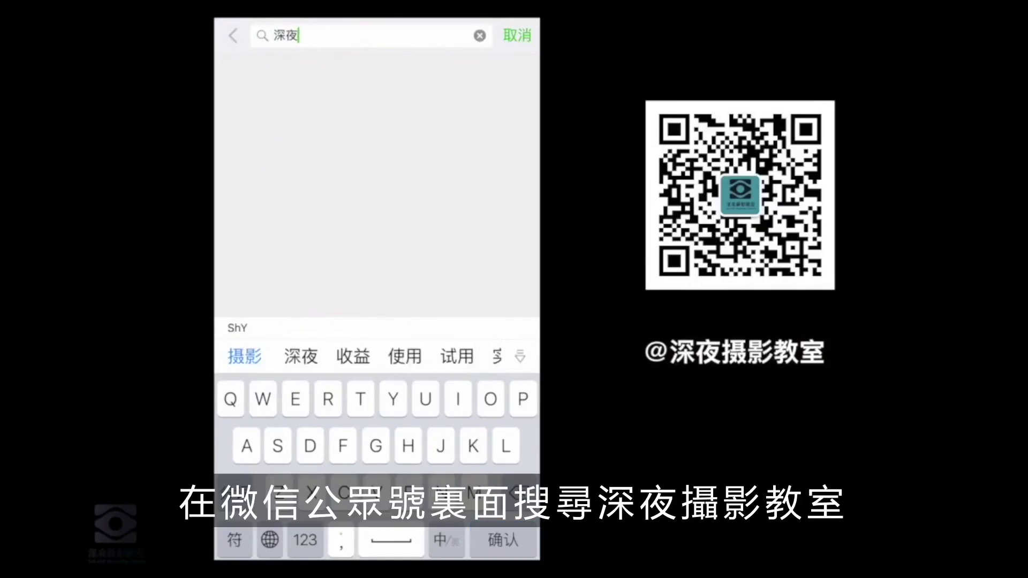
# - Search WeChat for the official account 深夜摄影教室 and open its profile
pyautogui.write('摄影')
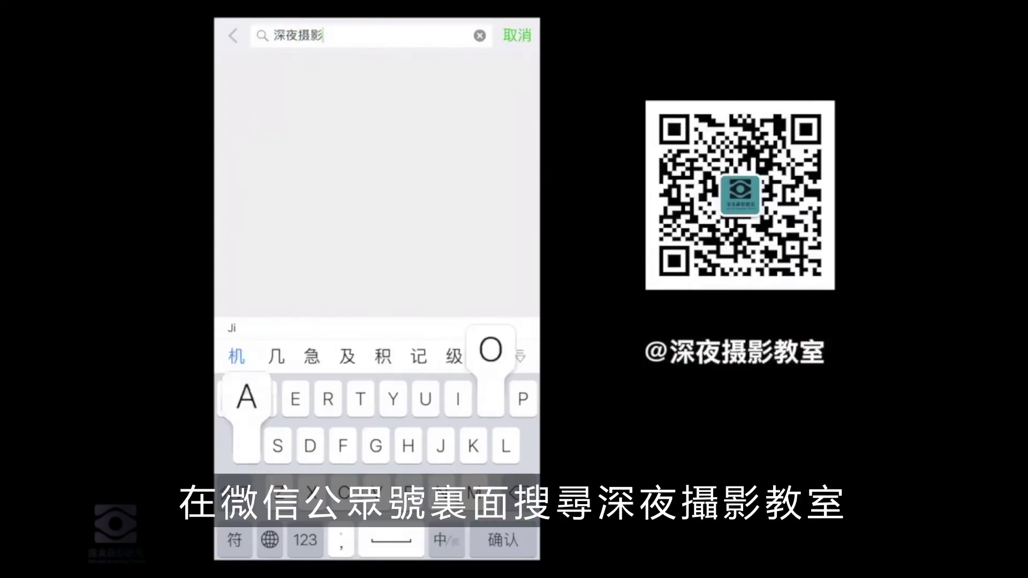
pyautogui.write('教室')
pyautogui.press('Return')
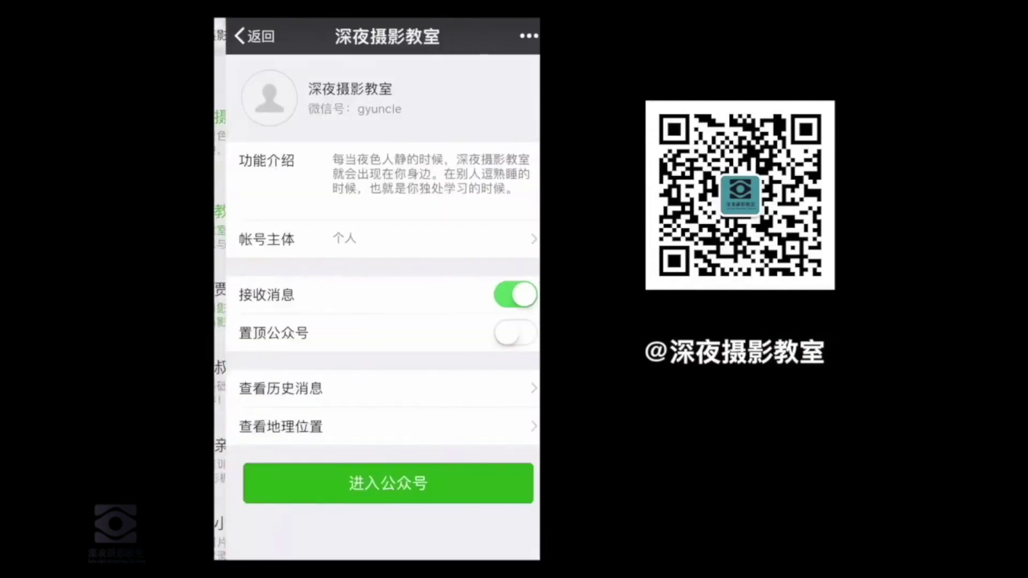